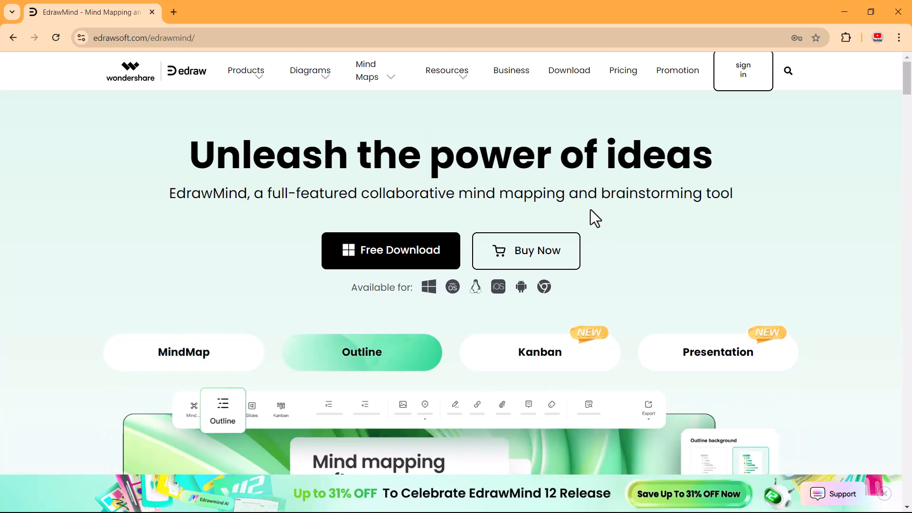
# - Look through the EdrawMind product page, examining its AI, brainstorming, presentation, collaboration, export, template and cross-platform sections
pyautogui.click(472, 356)
pyautogui.scroll(-3, 260, 360)
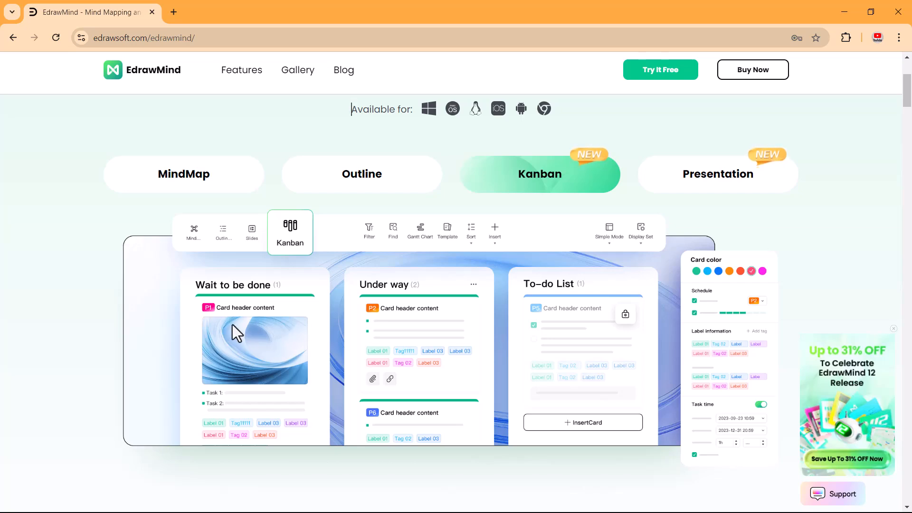
pyautogui.scroll(-5, 230, 321)
pyautogui.scroll(-6, 229, 296)
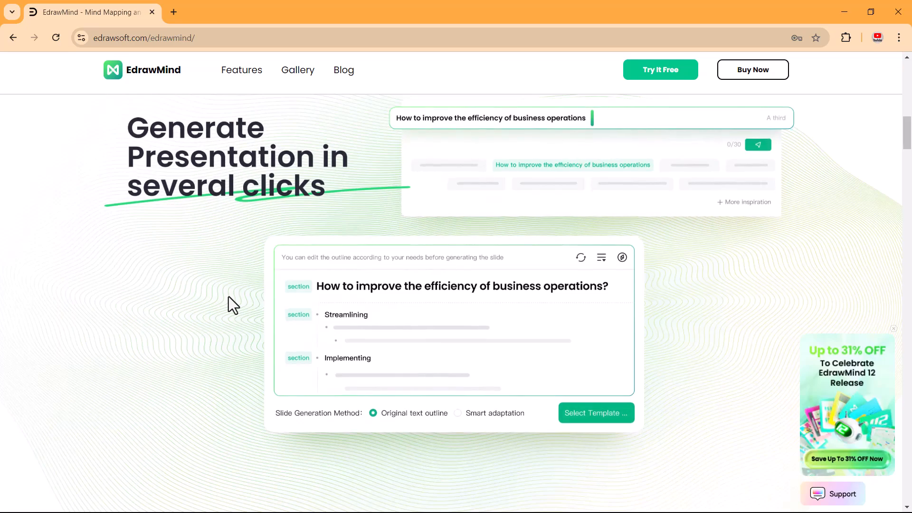
pyautogui.scroll(-8, 229, 296)
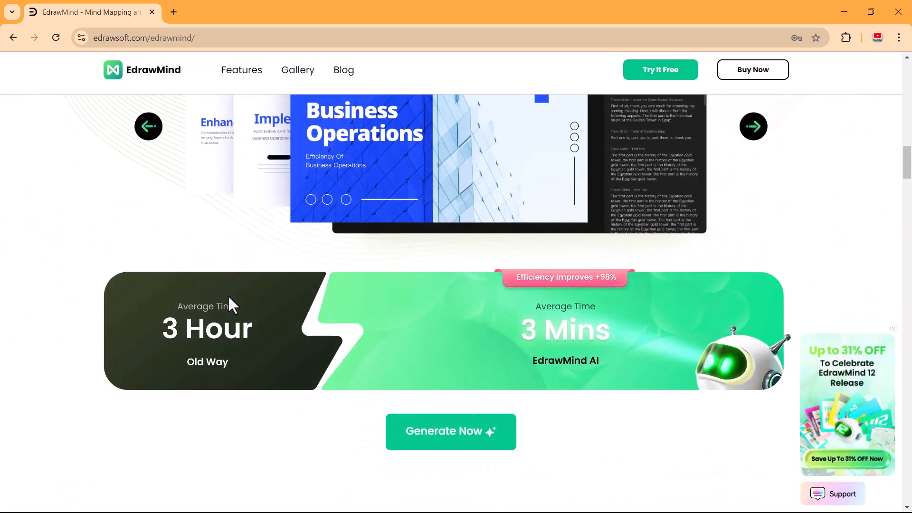
pyautogui.scroll(-7, 229, 304)
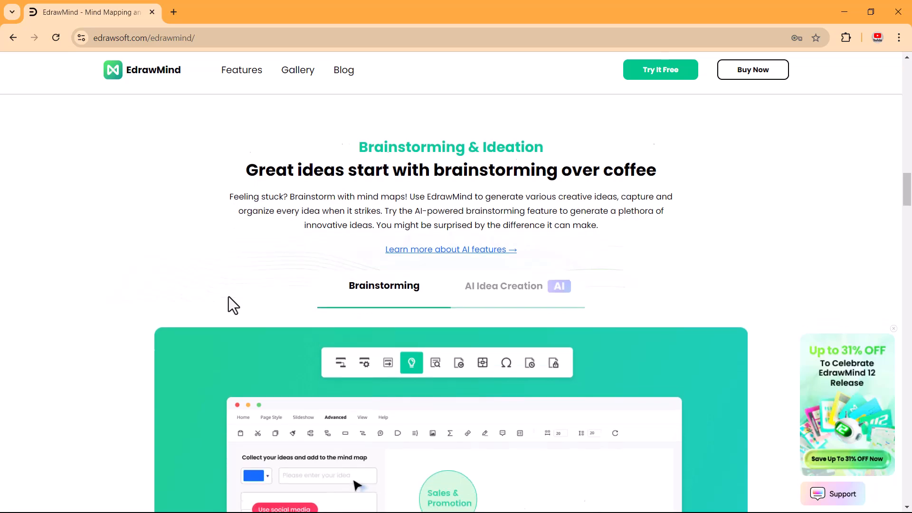
pyautogui.scroll(-3, 229, 305)
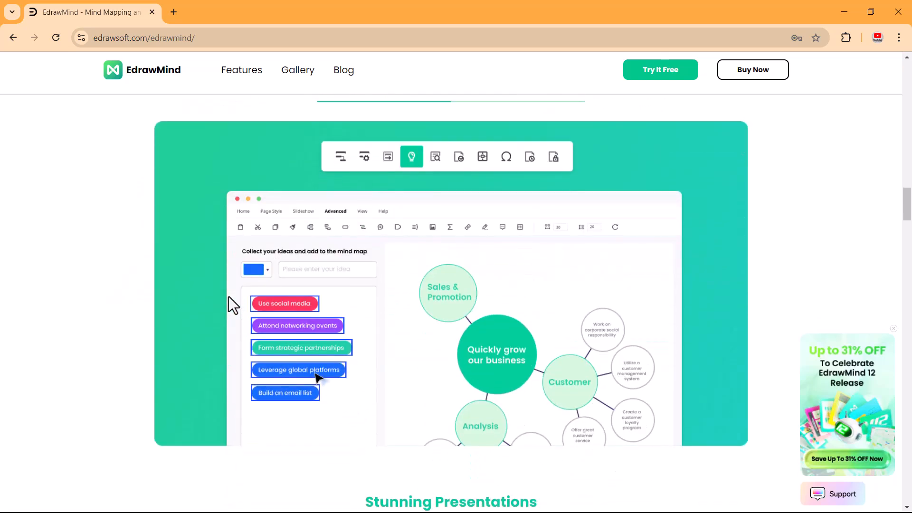
pyautogui.scroll(1, 229, 296)
pyautogui.scroll(-3, 228, 296)
pyautogui.scroll(-6, 229, 297)
pyautogui.scroll(1, 229, 296)
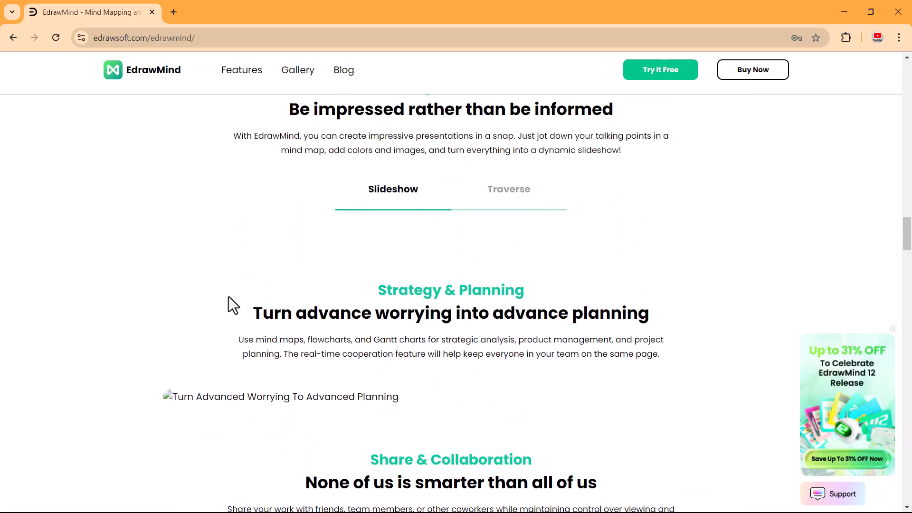
pyautogui.scroll(-7, 229, 297)
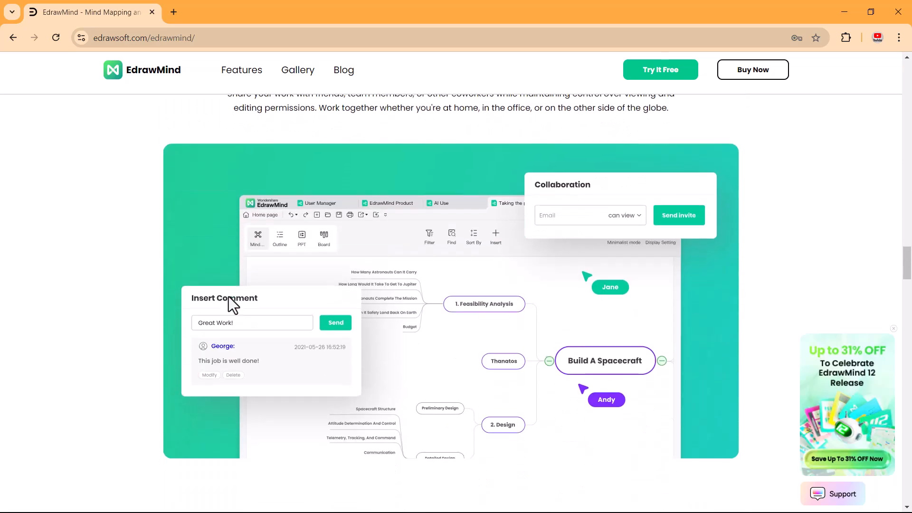
pyautogui.scroll(-7, 229, 297)
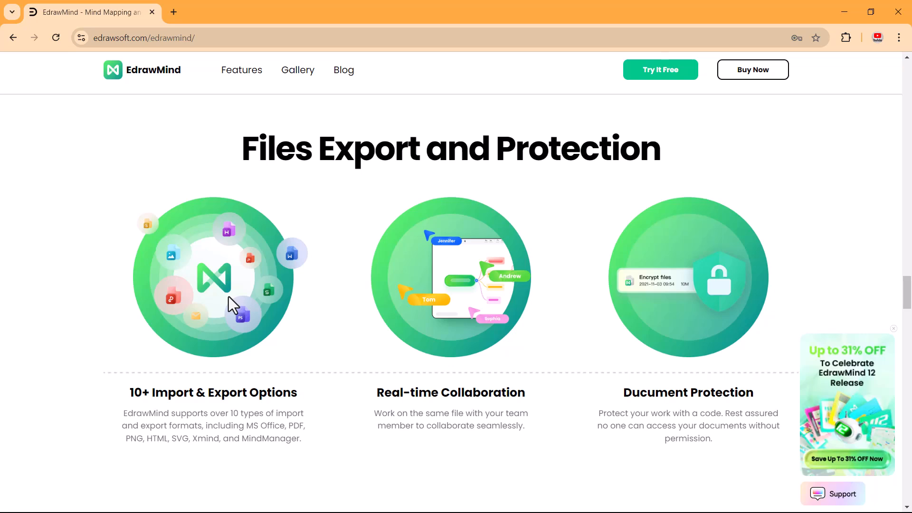
pyautogui.scroll(-7, 229, 296)
pyautogui.scroll(-1, 229, 296)
pyautogui.scroll(-10, 229, 297)
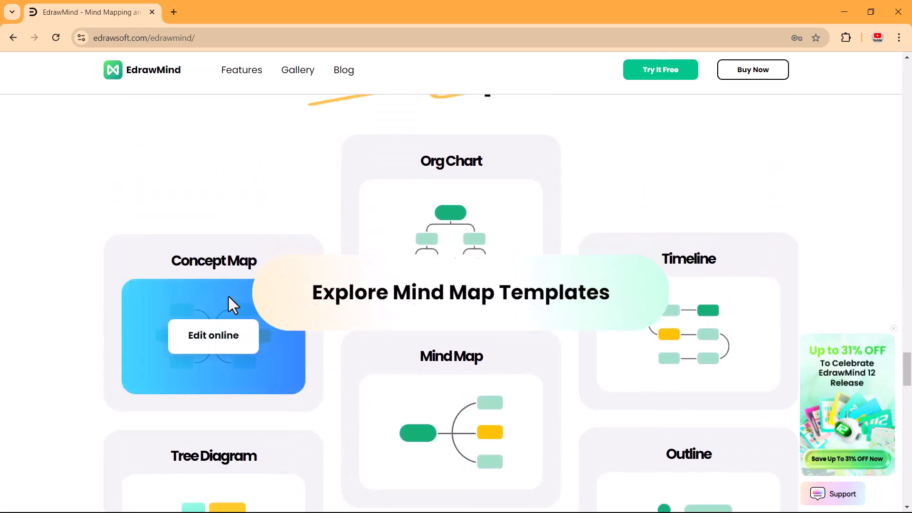
pyautogui.scroll(-3, 228, 295)
pyautogui.scroll(-2, 229, 296)
pyautogui.scroll(-8, 229, 296)
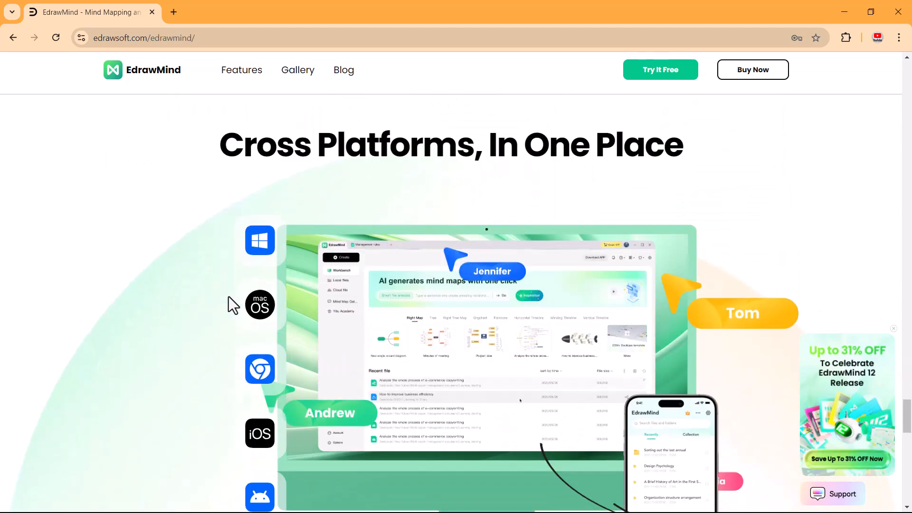
pyautogui.scroll(-20, 229, 296)
# - Download the free Windows version of EdrawMind from the product page
pyautogui.scroll(20, 229, 295)
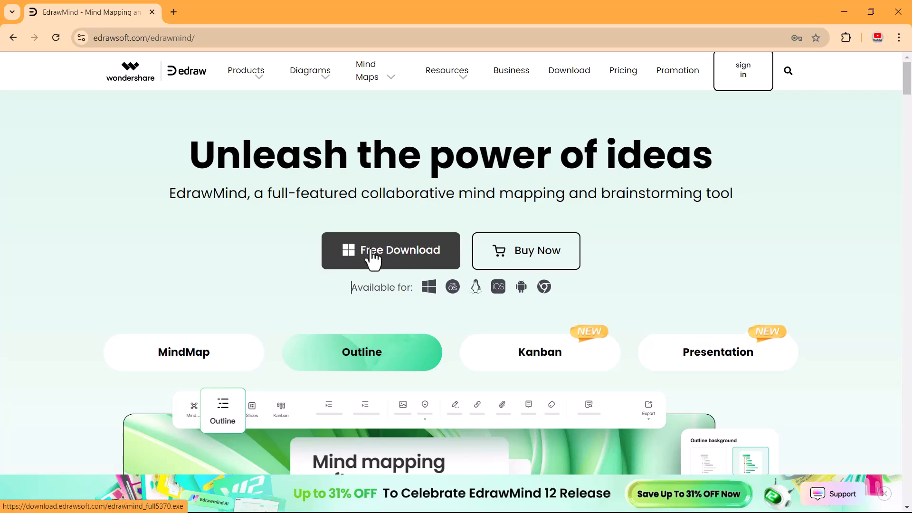
pyautogui.click(403, 260)
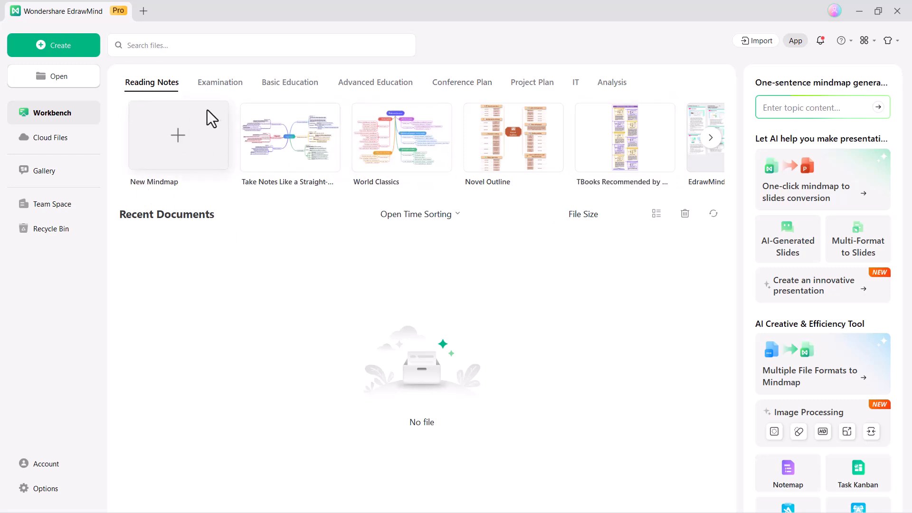
# - Browse the Workbench template categories Examination, Basic Education, Advanced Education, Conference Plan, Project Plan, IT and Analysis
pyautogui.click(217, 84)
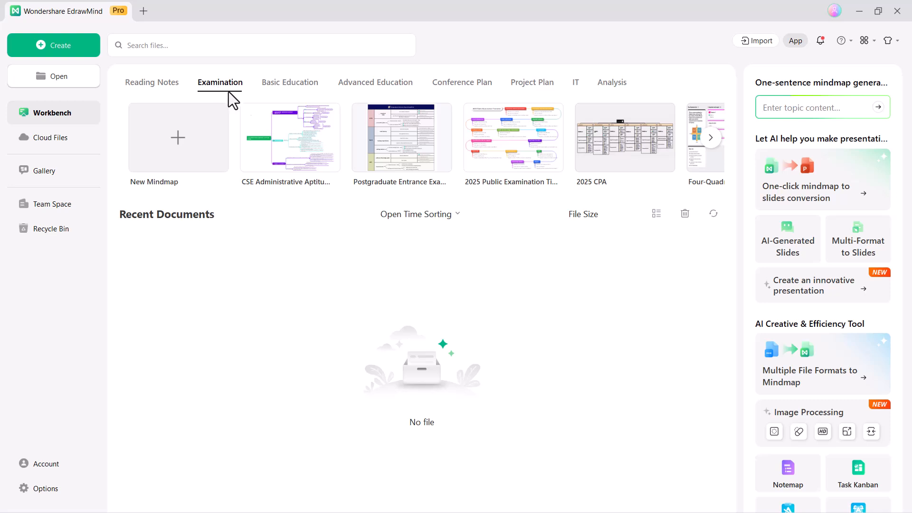
pyautogui.click(299, 83)
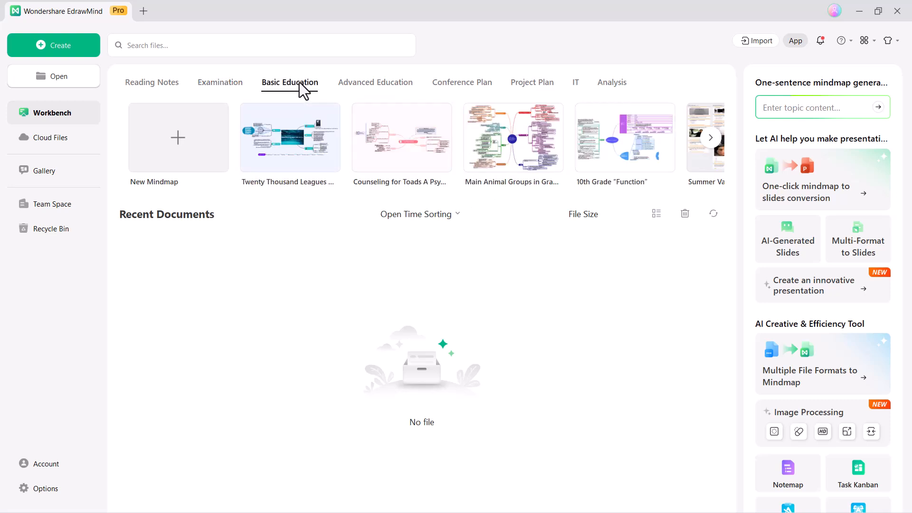
pyautogui.click(371, 88)
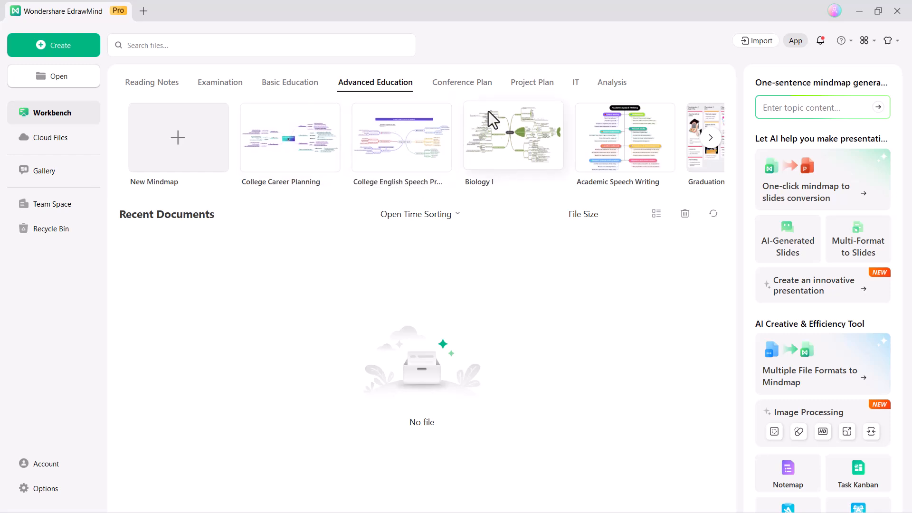
pyautogui.click(464, 80)
pyautogui.click(549, 83)
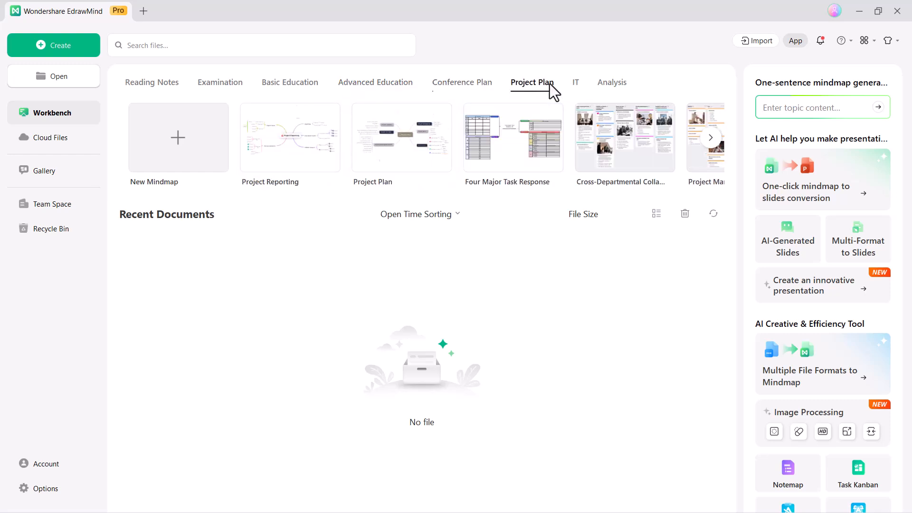
pyautogui.click(576, 84)
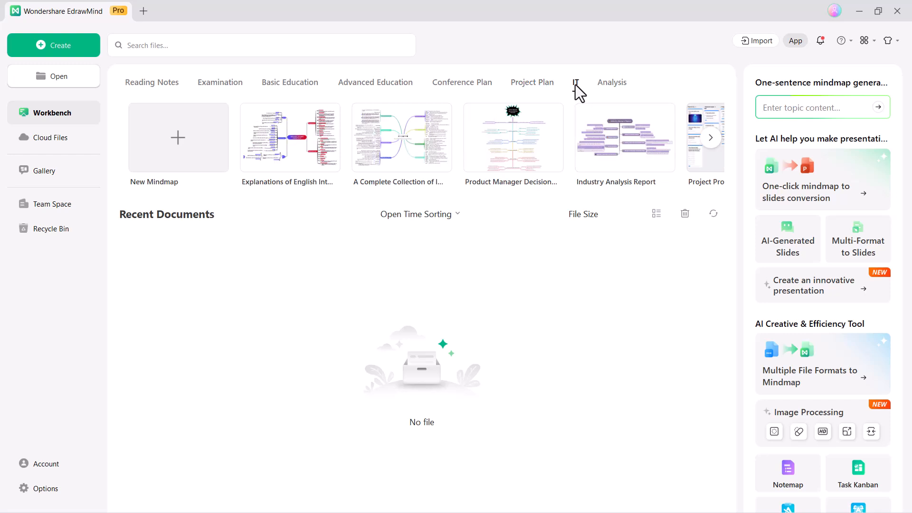
pyautogui.click(623, 86)
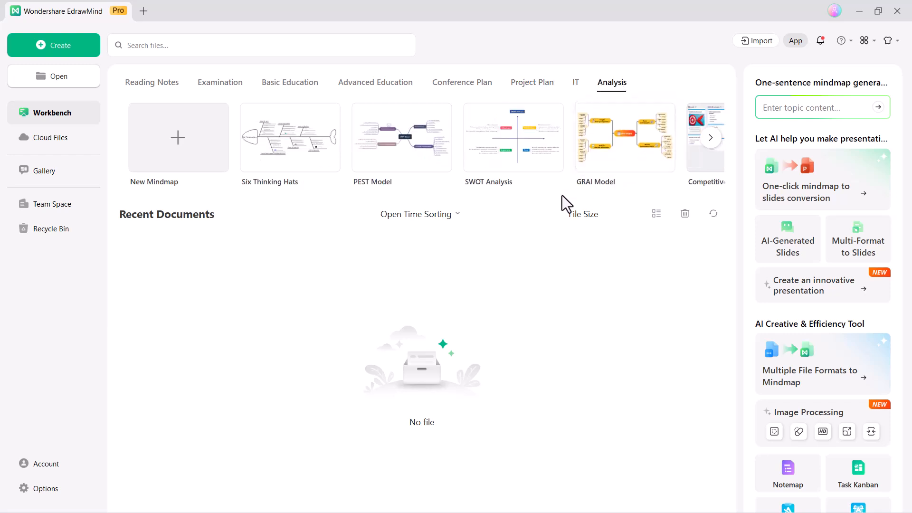
# - Browse the template Gallery, examining the recommended templates and those in the Events & Trends category
pyautogui.click(80, 164)
pyautogui.moveTo(404, 346)
pyautogui.scroll(-20, 404, 346)
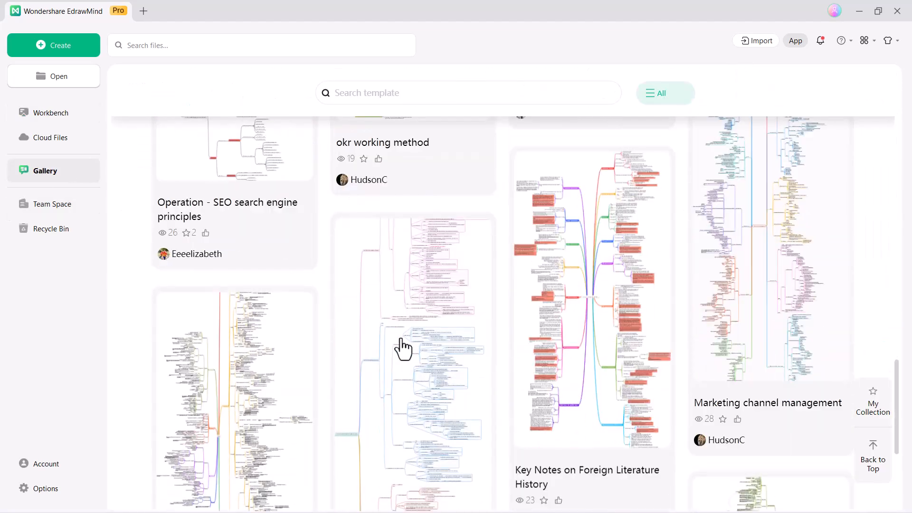
pyautogui.scroll(20, 401, 347)
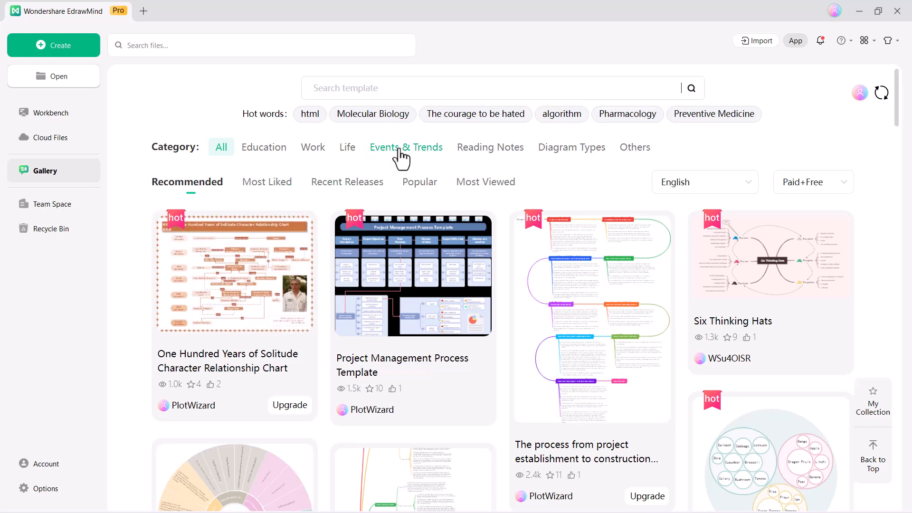
pyautogui.click(401, 150)
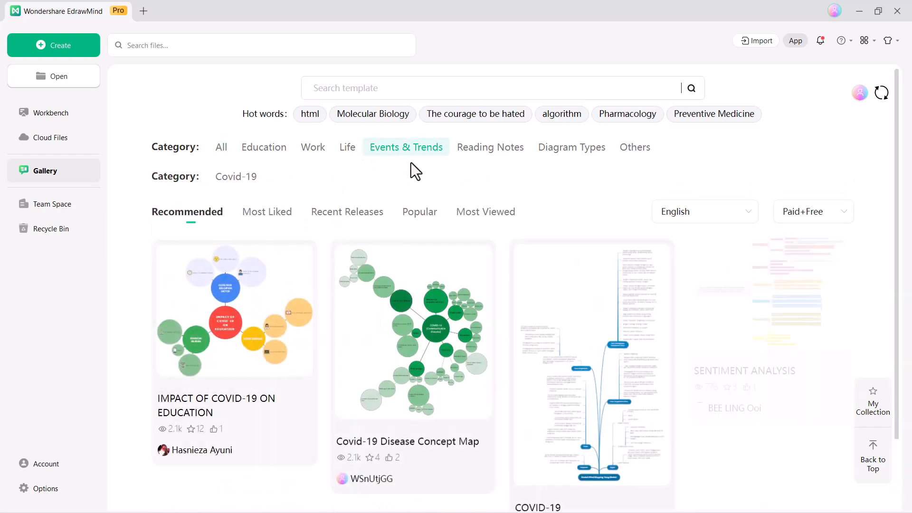
pyautogui.scroll(-10, 545, 322)
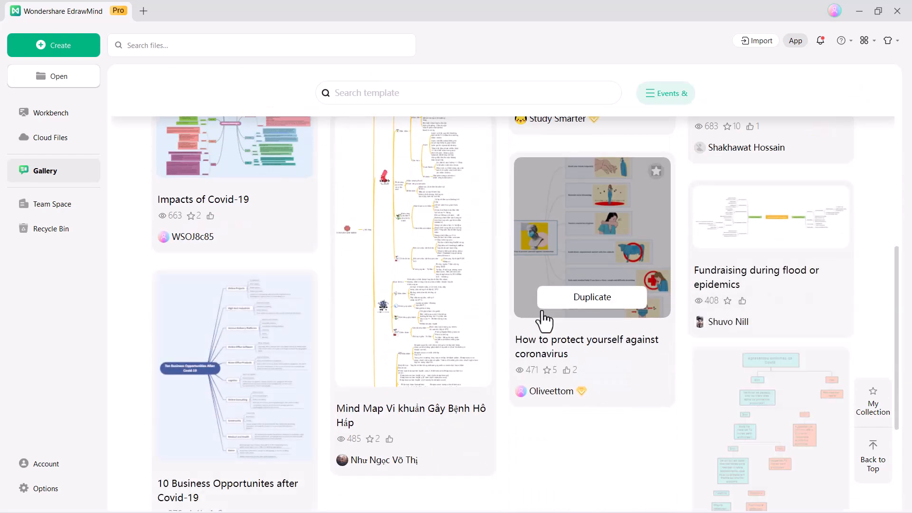
pyautogui.scroll(-5, 542, 323)
pyautogui.scroll(15, 545, 319)
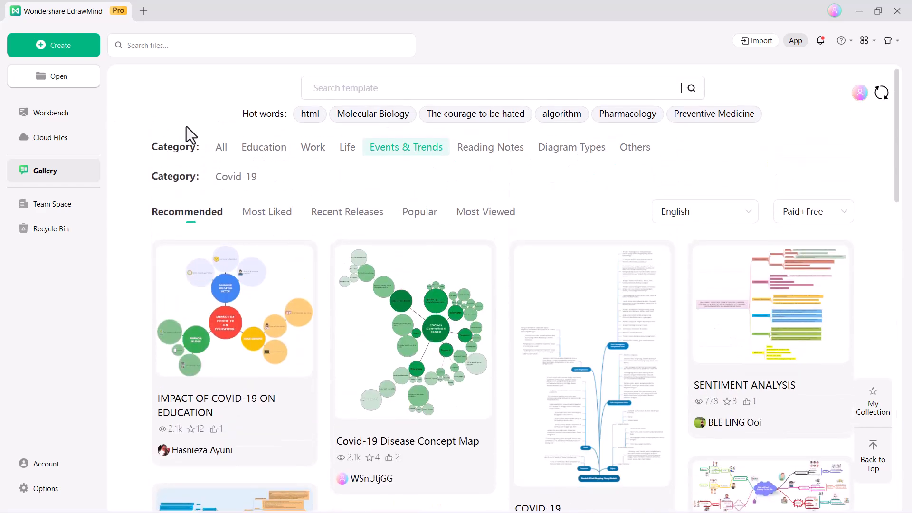
# - Return to the Workbench and generate an AI mind map from the topic "weekly workout plan"
pyautogui.click(52, 118)
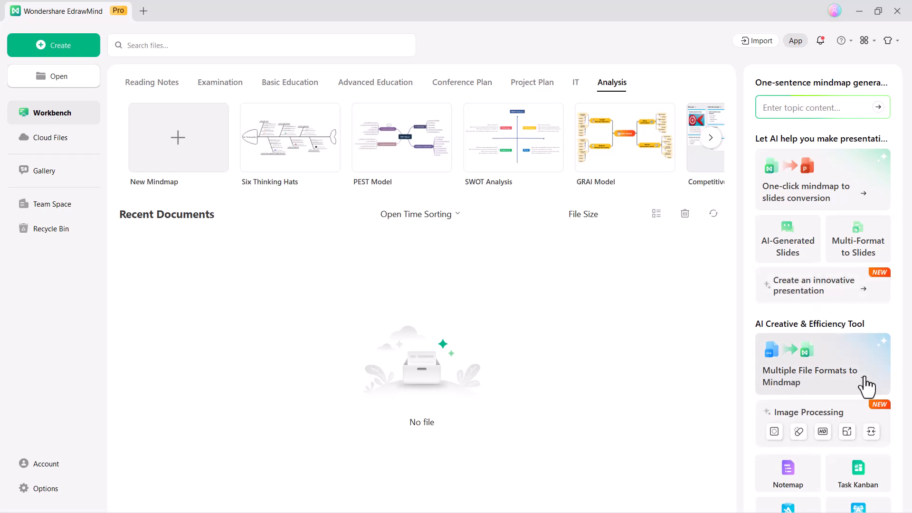
pyautogui.scroll(-3, 862, 378)
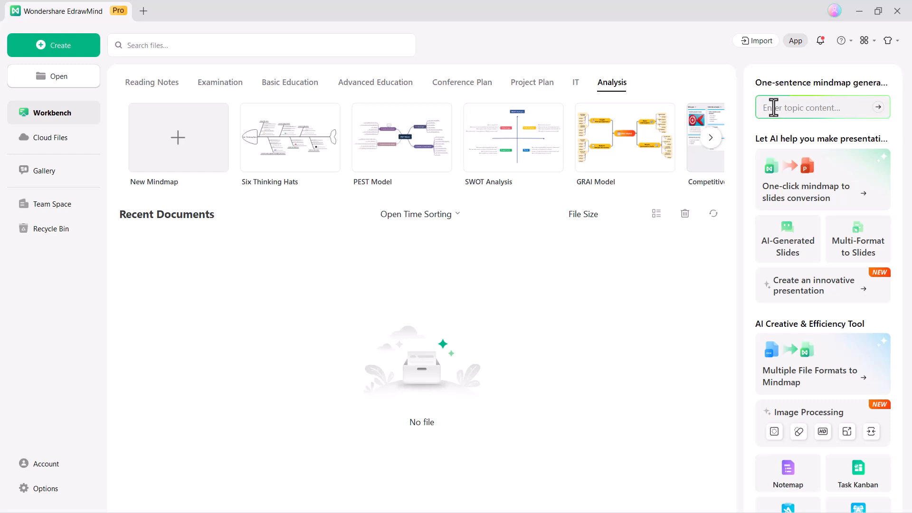
pyautogui.write('weekly workou')
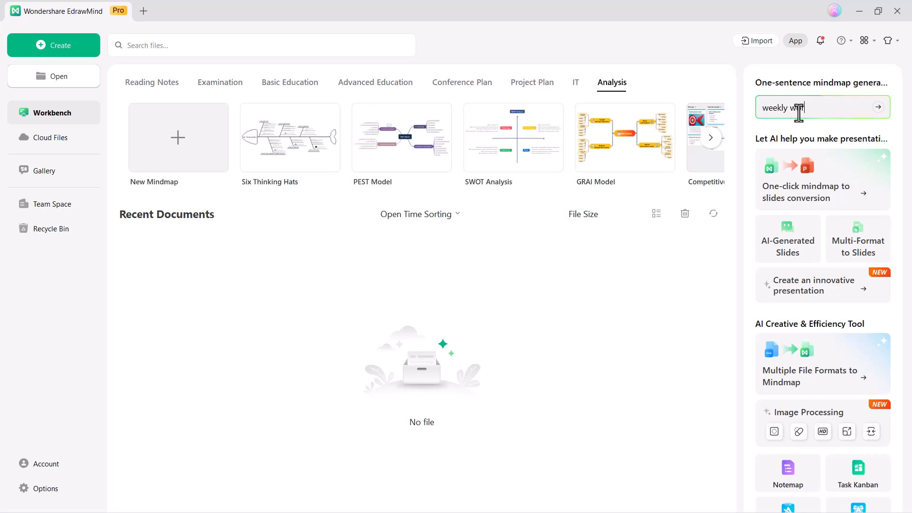
pyautogui.write('t plan')
pyautogui.press('Return')
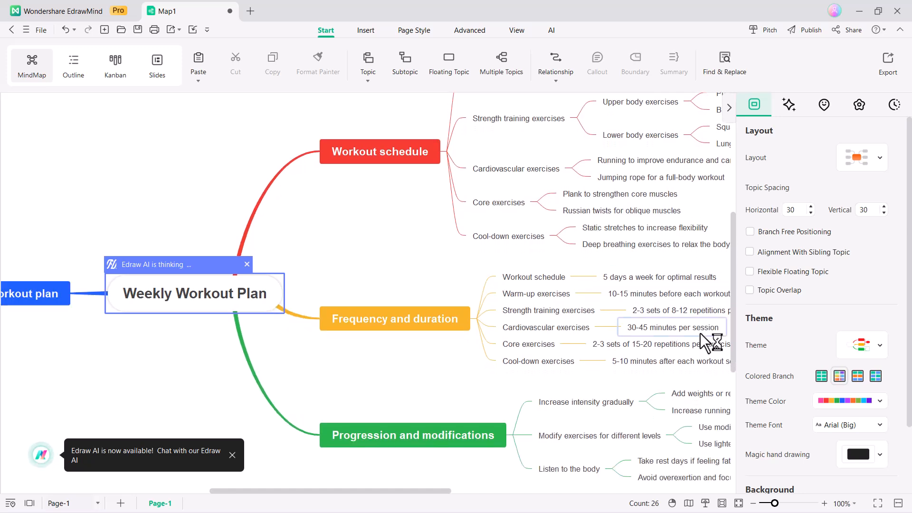
# - Collapse the layout and theme settings panel and look over the generated mind map's branches on both sides
pyautogui.moveTo(480, 491); pyautogui.dragTo(361, 492)
pyautogui.click(729, 108)
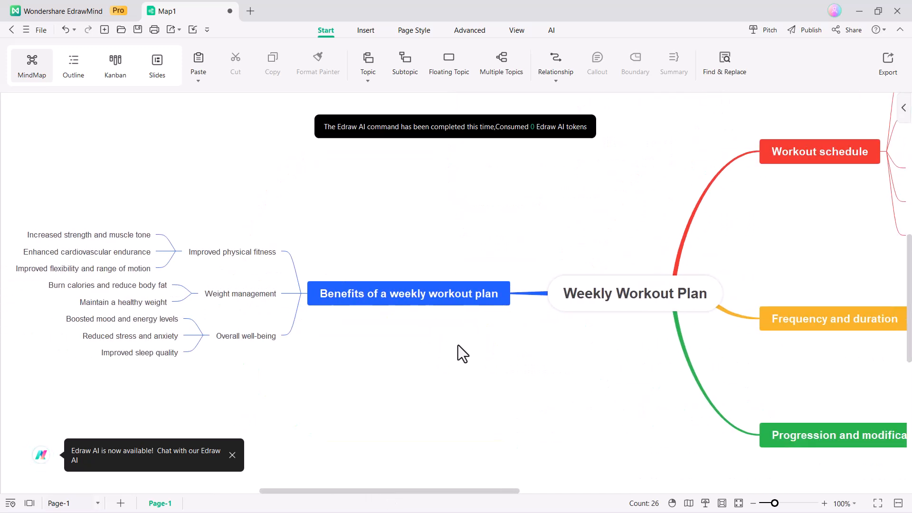
pyautogui.click(684, 86)
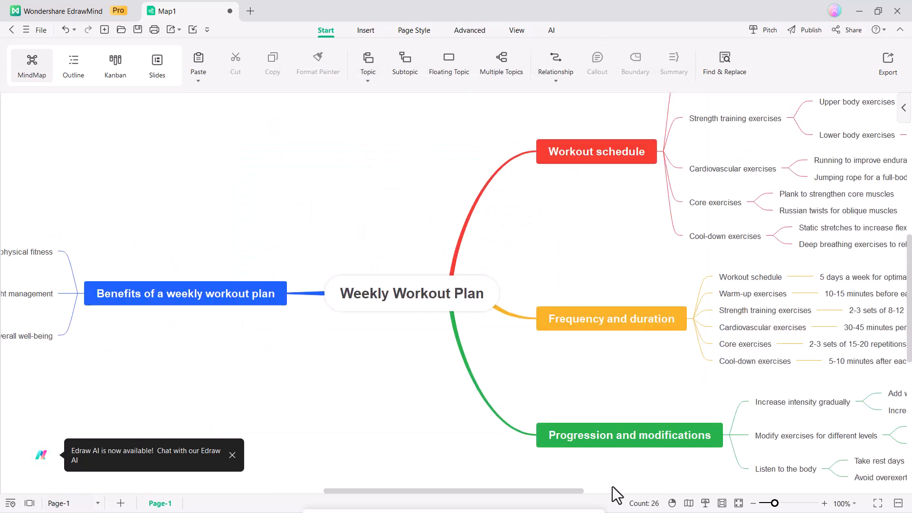
pyautogui.moveTo(468, 492); pyautogui.dragTo(565, 492)
# - Change the layout of the central topic "Weekly Workout Plan" to the Tree Map with branches descending on both sides
pyautogui.click(338, 311)
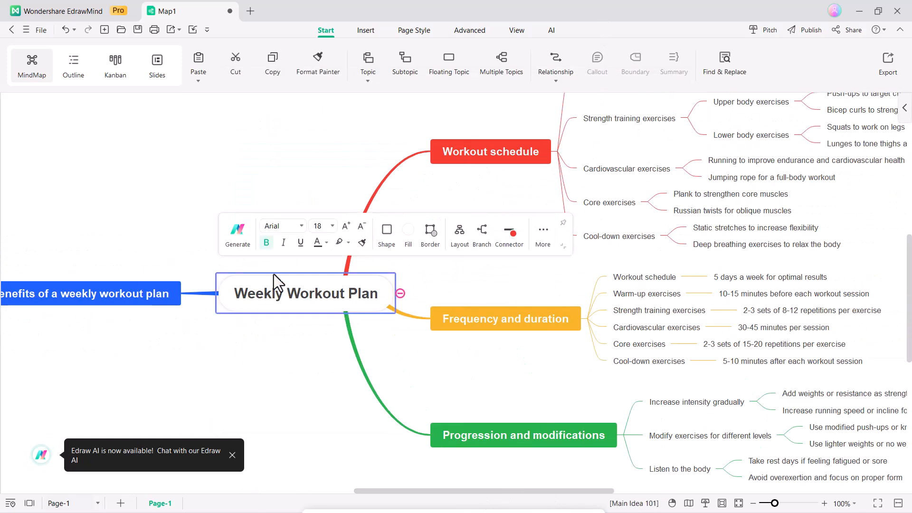
pyautogui.doubleClick(290, 291)
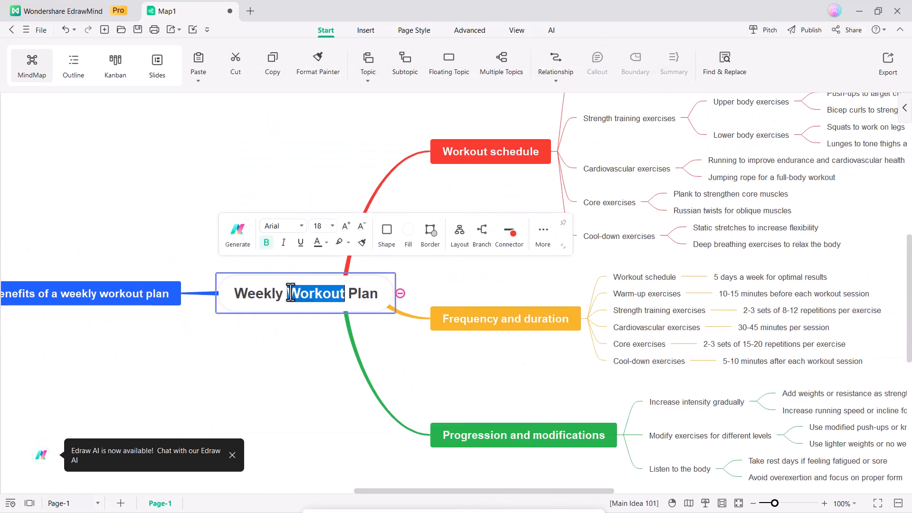
pyautogui.click(273, 294)
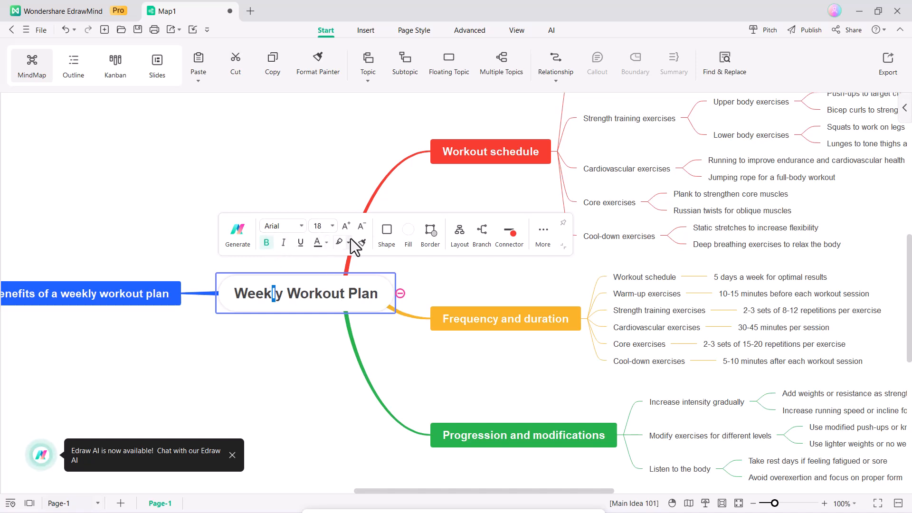
pyautogui.click(459, 241)
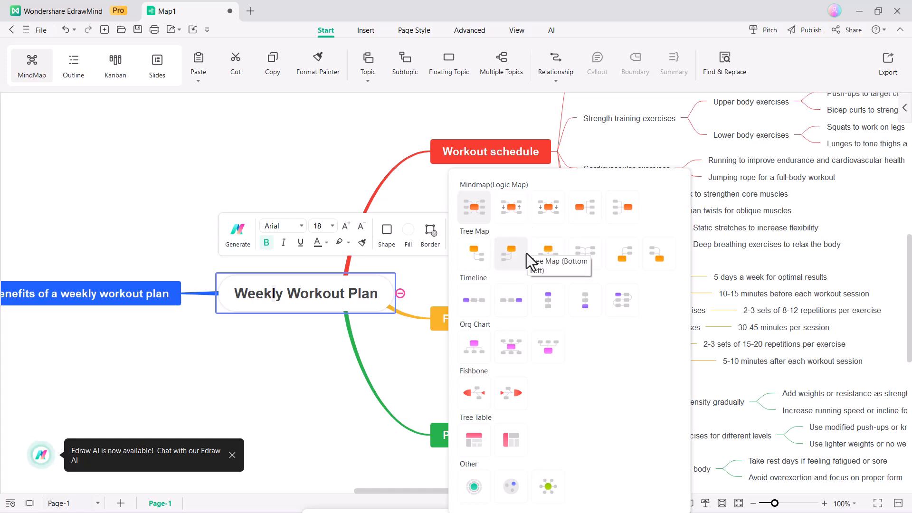
pyautogui.click(543, 252)
pyautogui.scroll(-5, 537, 255)
pyautogui.scroll(5, 537, 254)
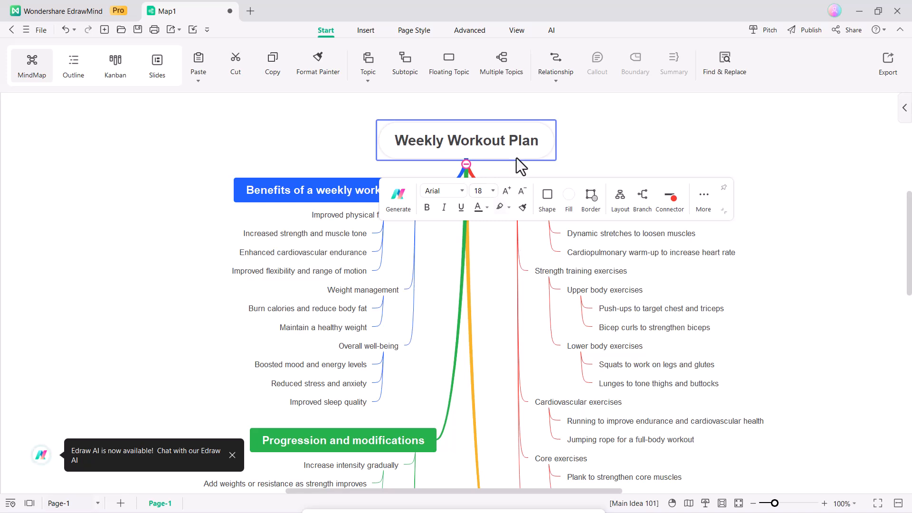
# - Change the central topic's layout to Tree Map (Up) and look over the upward branches on both sides
pyautogui.click(620, 197)
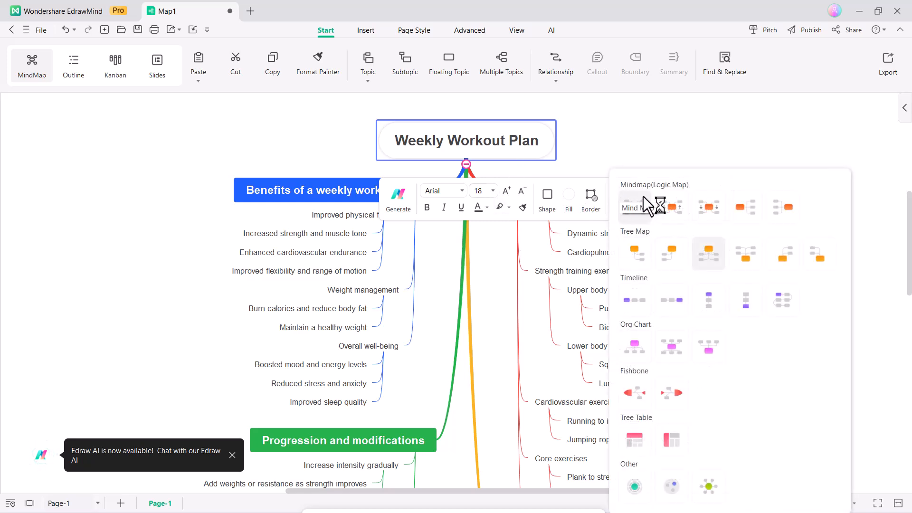
pyautogui.click(526, 261)
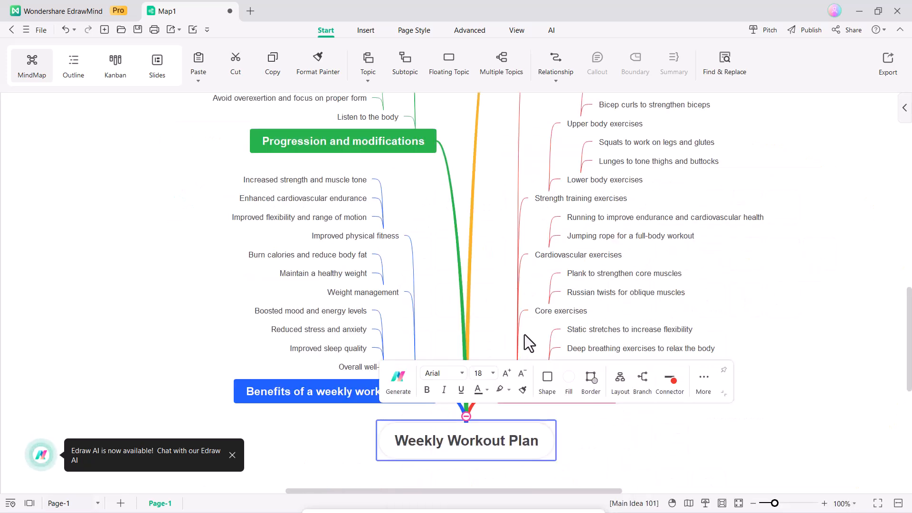
pyautogui.scroll(8, 461, 264)
pyautogui.scroll(-4, 455, 266)
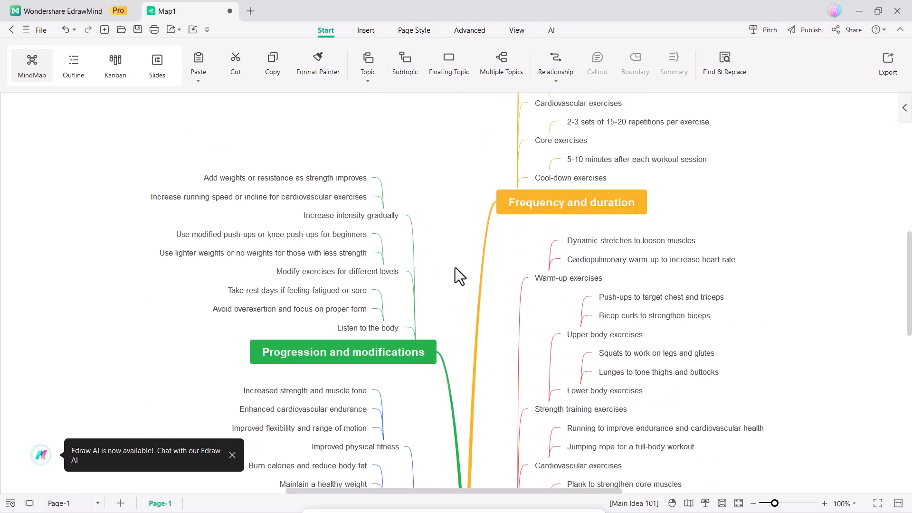
pyautogui.scroll(-2, 455, 267)
pyautogui.click(455, 267)
pyautogui.scroll(-2, 517, 378)
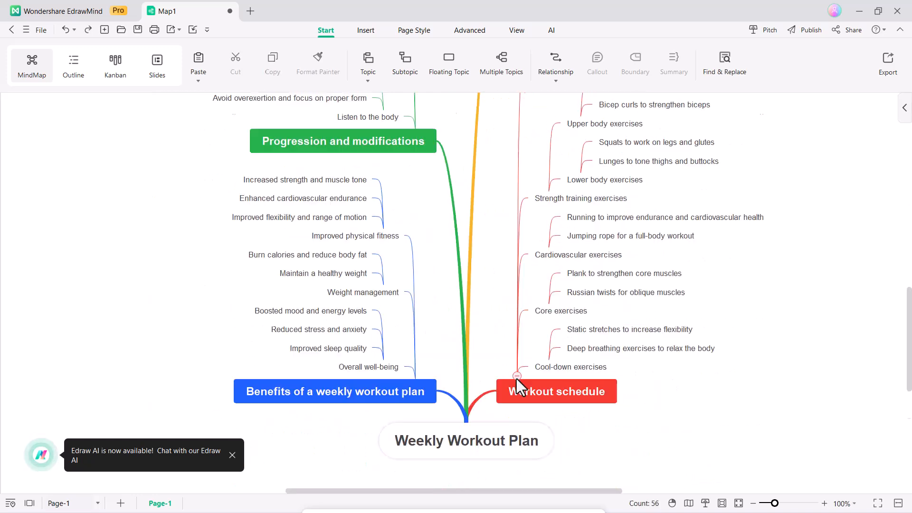
# - Switch the central topic "Weekly Workout Plan" to the radial bubble layout with circular topics from the Other group
pyautogui.click(483, 447)
pyautogui.click(615, 387)
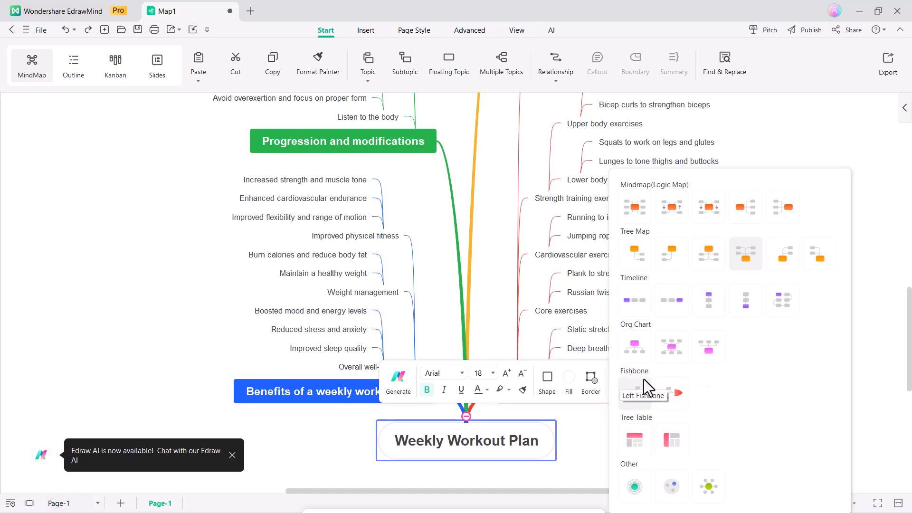
pyautogui.click(708, 487)
pyautogui.scroll(-5, 489, 351)
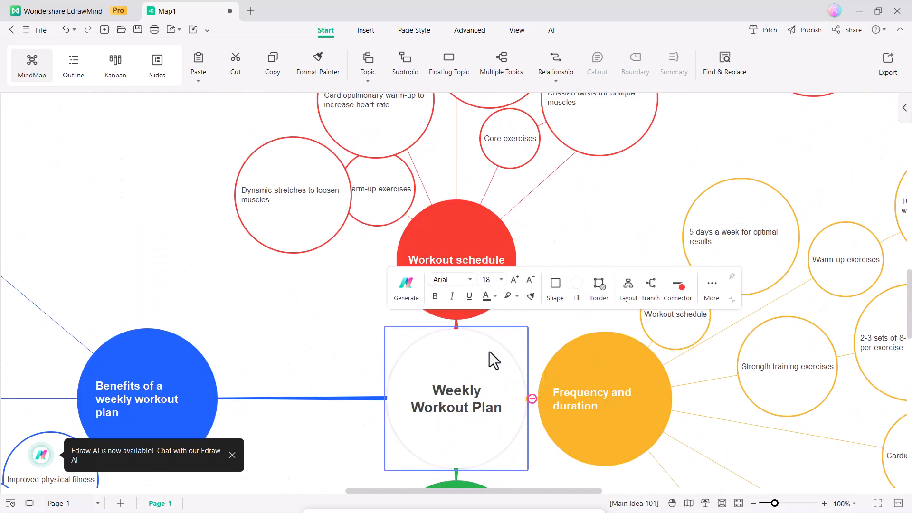
# - Set the central topic's layout to the Tree Map with branches descending on both sides and check the map
pyautogui.click(622, 287)
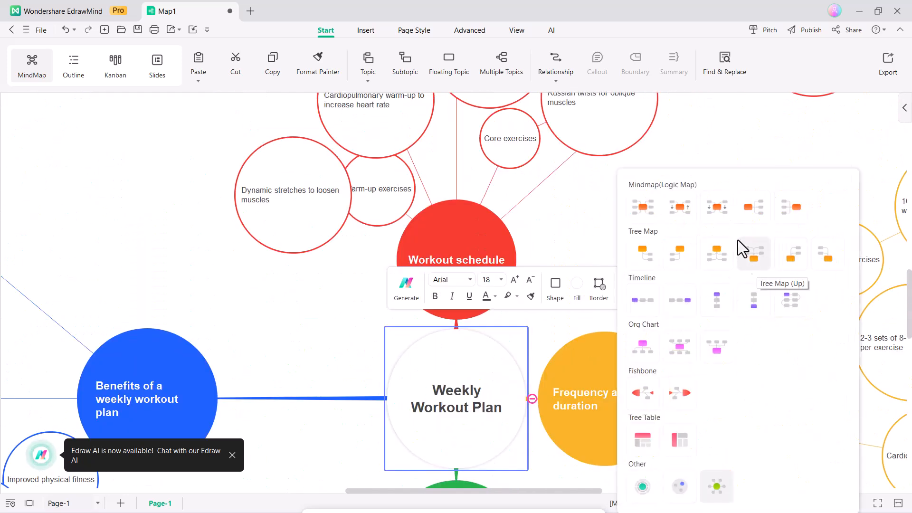
pyautogui.click(718, 256)
pyautogui.scroll(-4, 520, 281)
pyautogui.scroll(4, 520, 281)
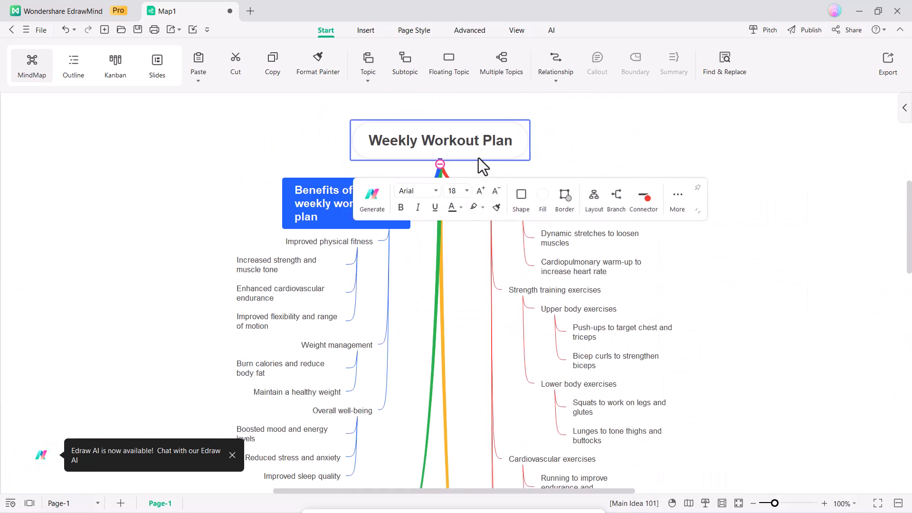
# - Apply a curved branch style to the central topic, then look through the connector colors and additional topic options
pyautogui.click(616, 204)
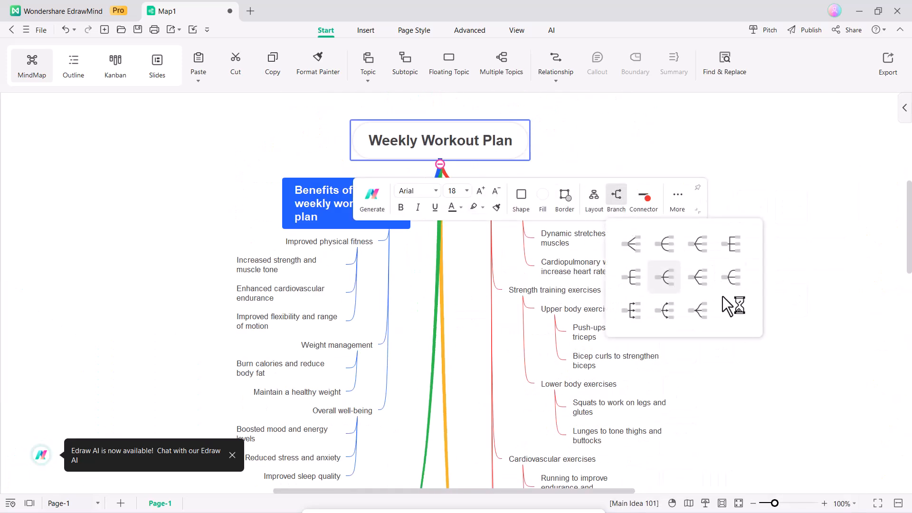
pyautogui.click(663, 248)
pyautogui.click(645, 199)
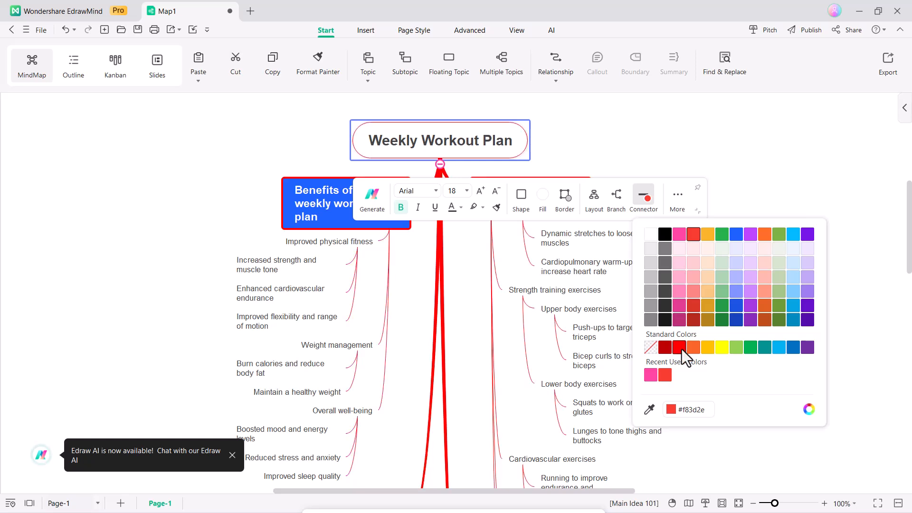
pyautogui.click(681, 198)
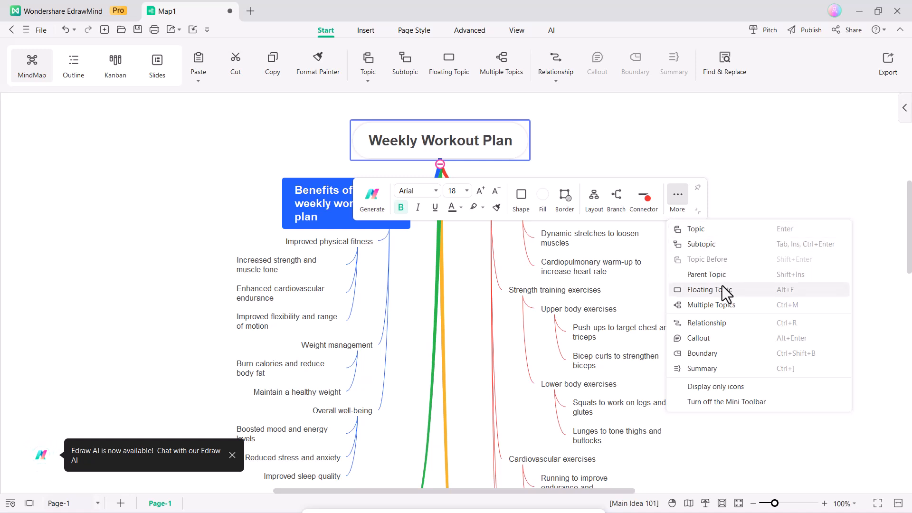
pyautogui.click(732, 175)
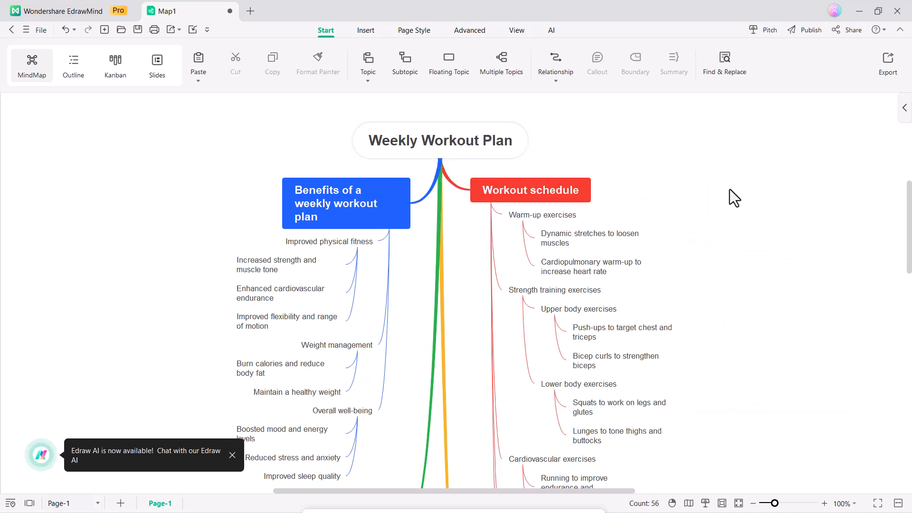
# - Apply the light theme with a blue central topic and lavender main topics, covering all custom formatting, and review the map
pyautogui.click(903, 119)
pyautogui.click(856, 346)
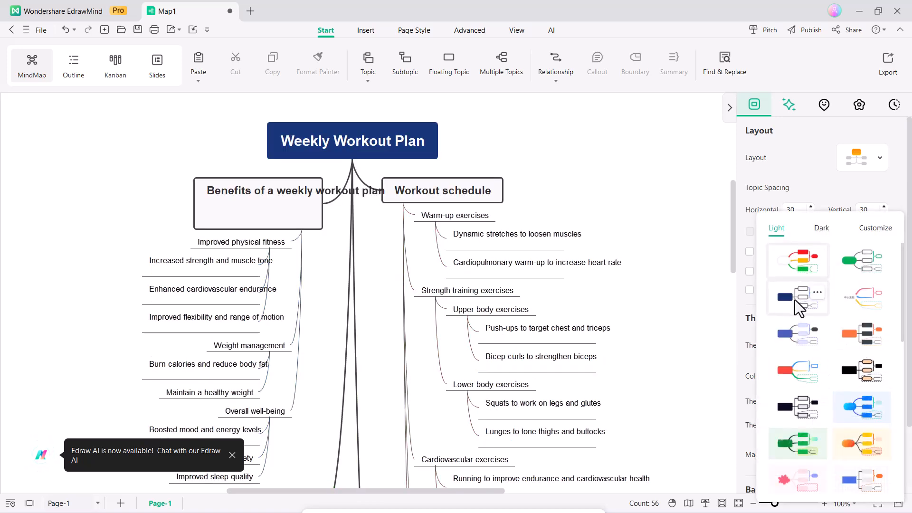
pyautogui.click(792, 341)
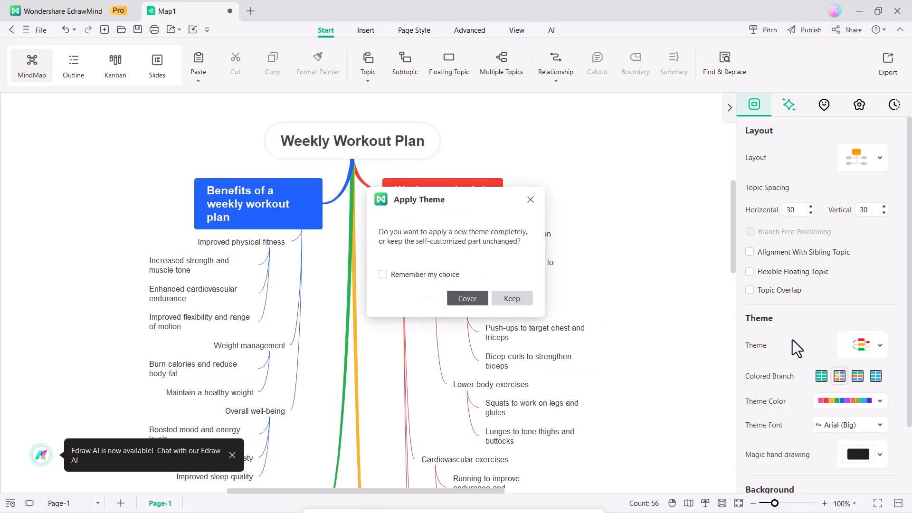
pyautogui.click(463, 298)
pyautogui.scroll(-5, 485, 296)
pyautogui.scroll(3, 486, 296)
pyautogui.scroll(2, 485, 297)
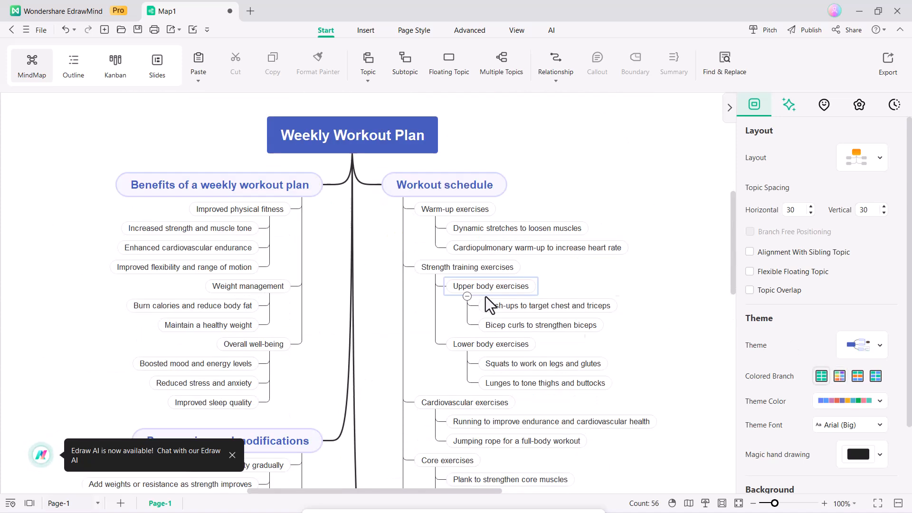
# - Apply the hand-drawn multicolored theme with a scribble-filled blue central topic and collapse the layout and theme settings
pyautogui.click(867, 347)
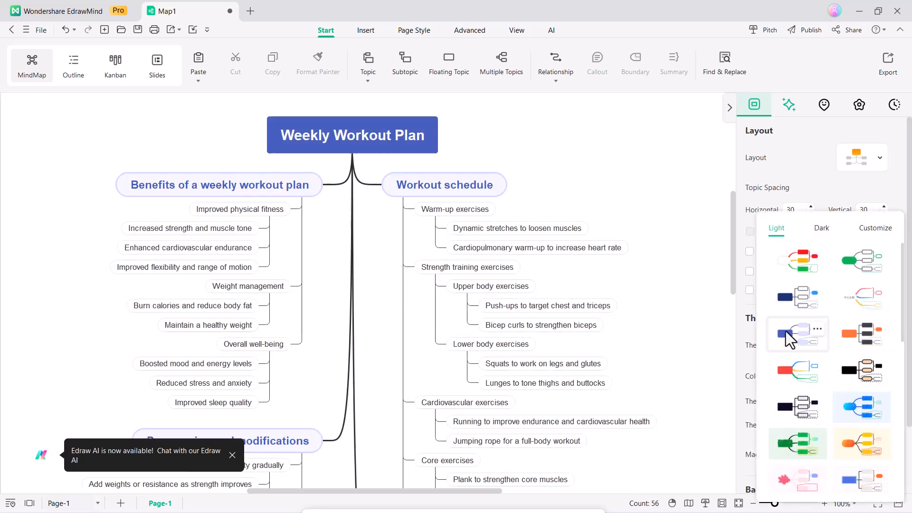
pyautogui.click(799, 478)
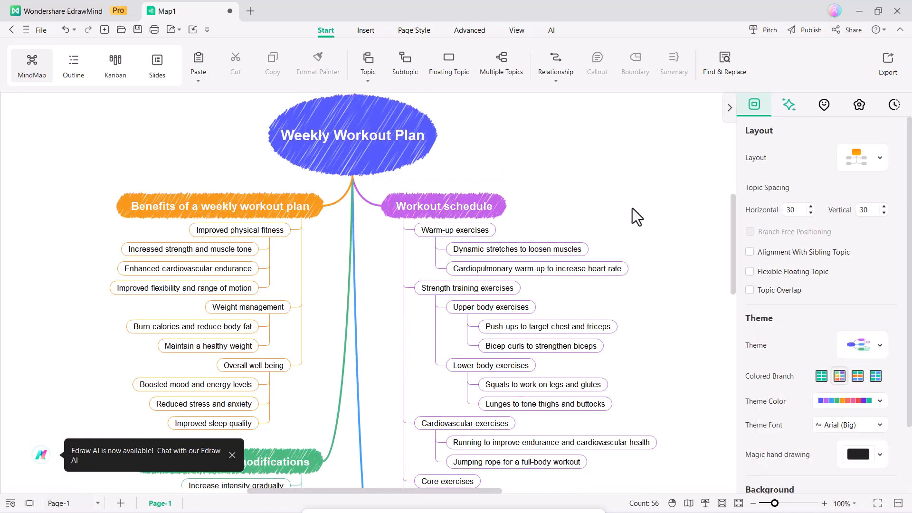
pyautogui.click(724, 103)
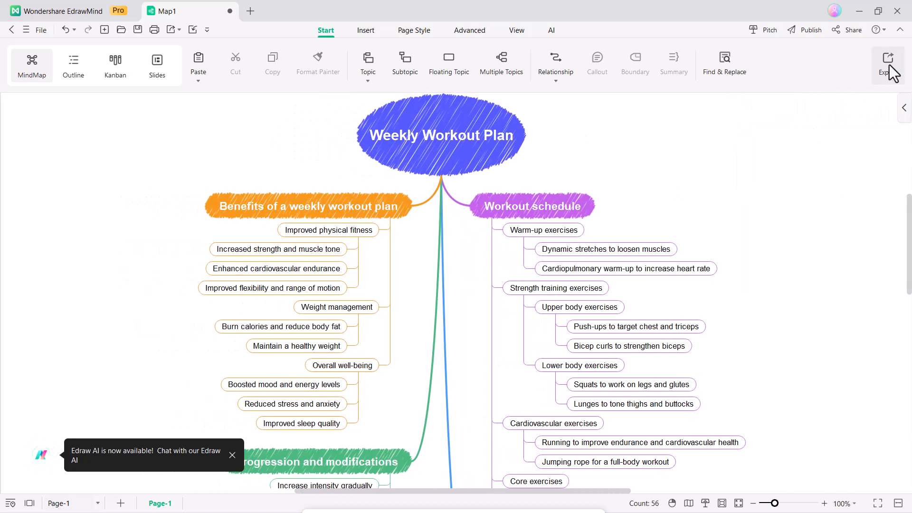
# - Open the export options and examine the settings for the PDF, Word, Excel and Slides formats
pyautogui.click(889, 61)
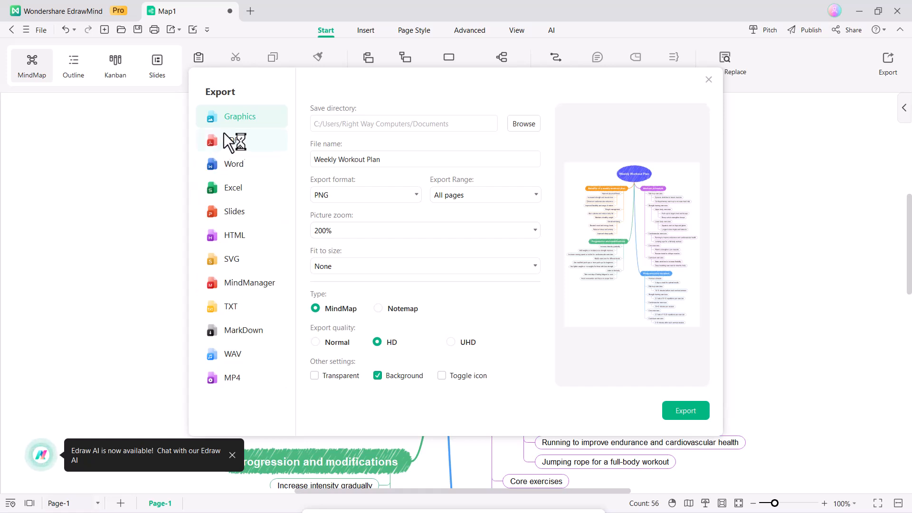
pyautogui.click(239, 141)
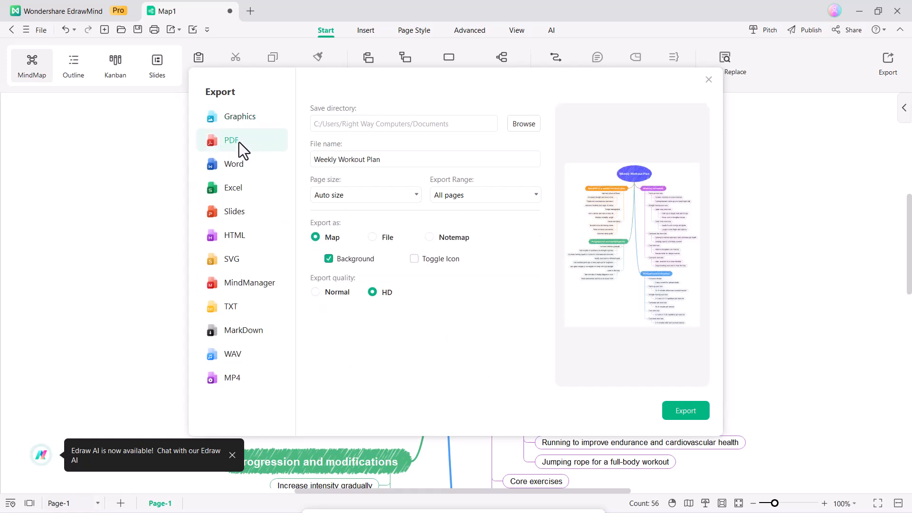
pyautogui.click(241, 164)
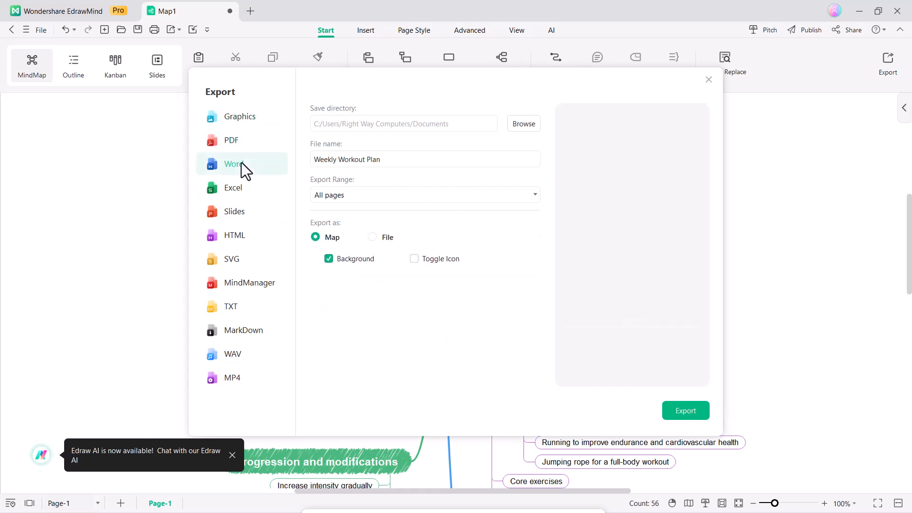
pyautogui.click(250, 192)
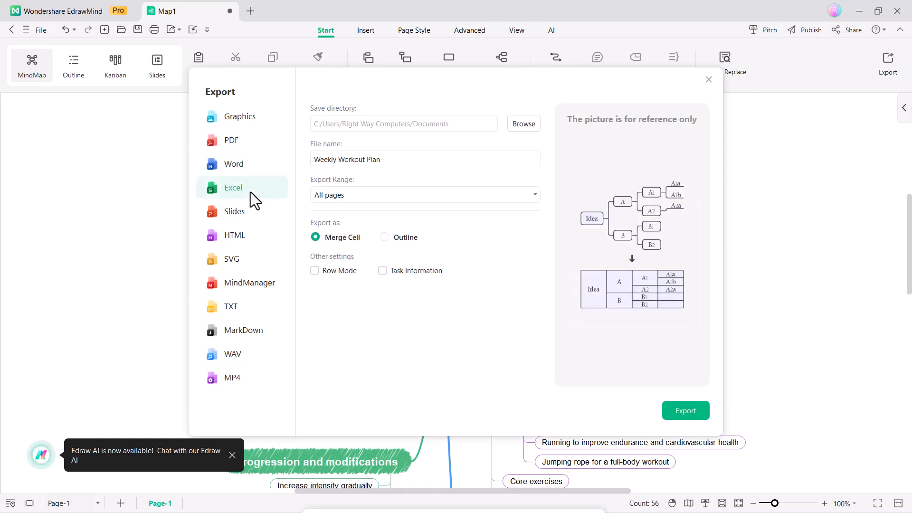
pyautogui.click(263, 215)
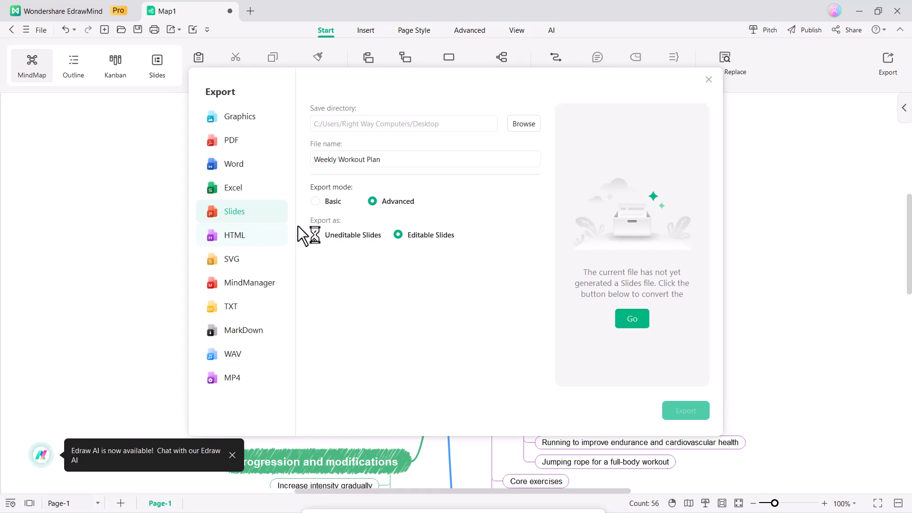
# - Convert the current mind map into a slide outline with Smart adaptation and proceed to the template selection
pyautogui.click(637, 327)
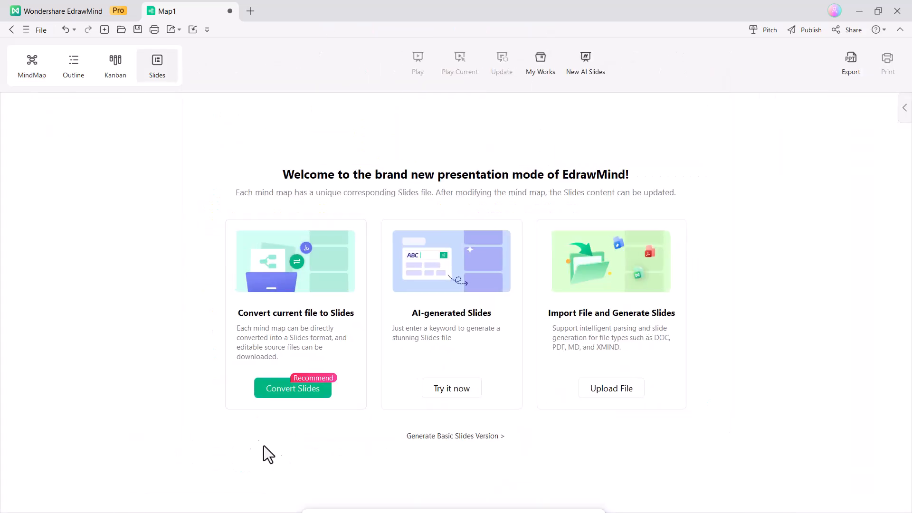
pyautogui.click(291, 392)
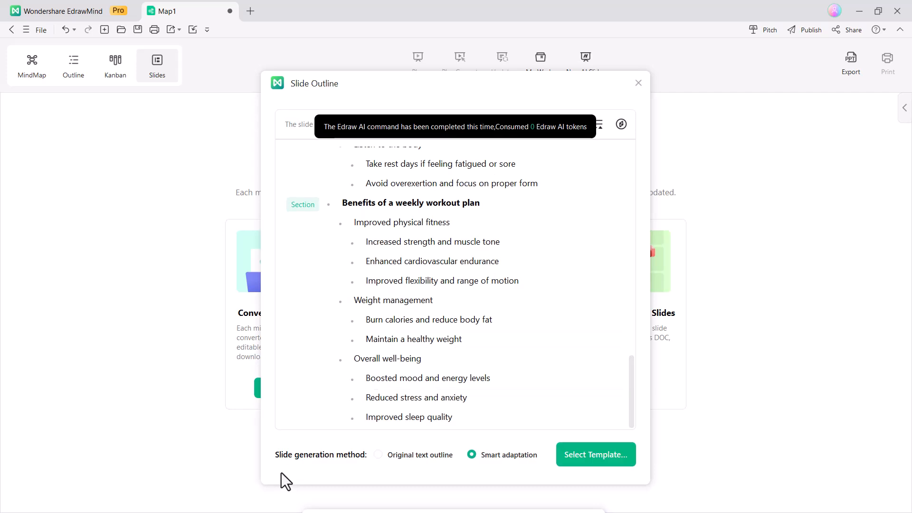
pyautogui.click(591, 463)
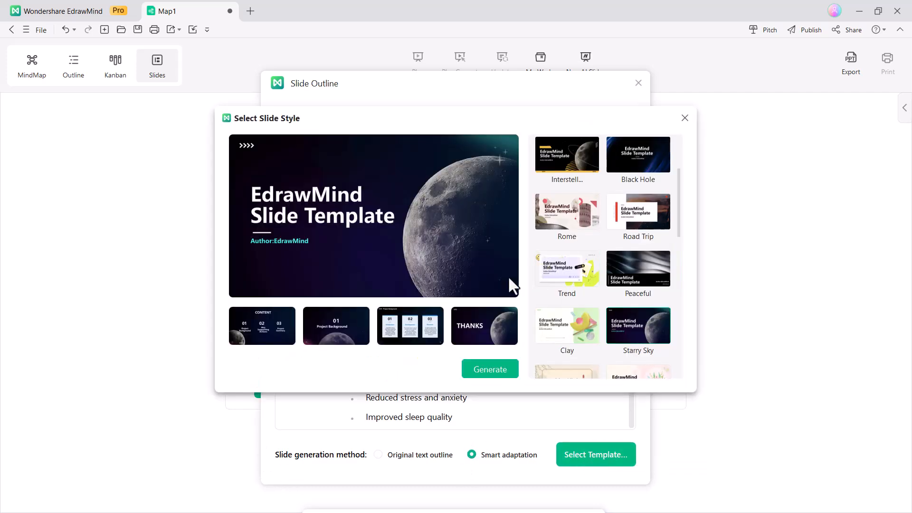
# - Preview several slide styles, including Clay and Honorable, and generate the presentation in the Sky style
pyautogui.click(591, 214)
pyautogui.click(655, 278)
pyautogui.scroll(-1, 655, 278)
pyautogui.click(591, 281)
pyautogui.scroll(-2, 577, 259)
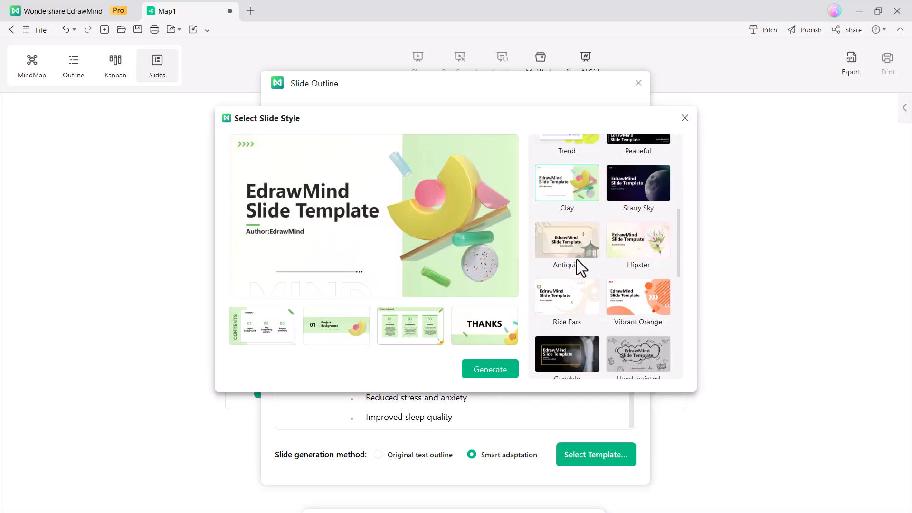
pyautogui.click(556, 289)
pyautogui.scroll(-2, 573, 321)
pyautogui.click(620, 326)
pyautogui.scroll(-4, 589, 327)
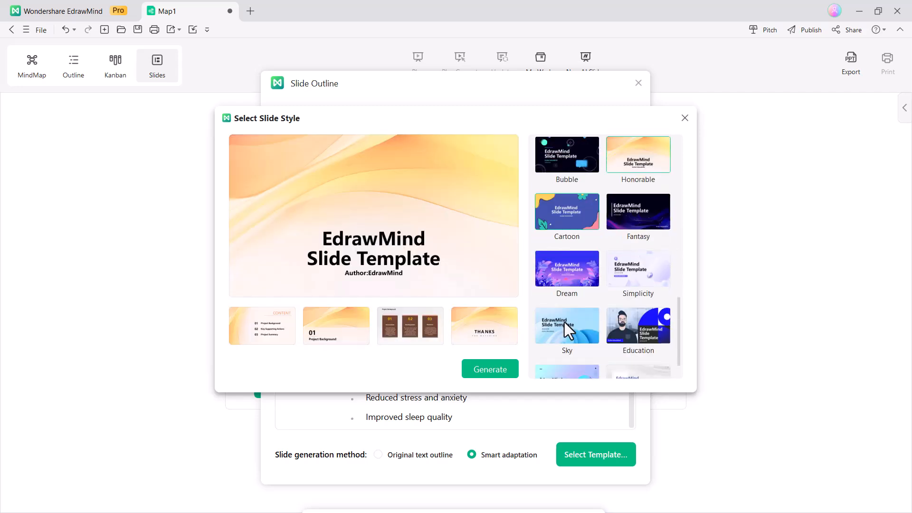
pyautogui.click(574, 328)
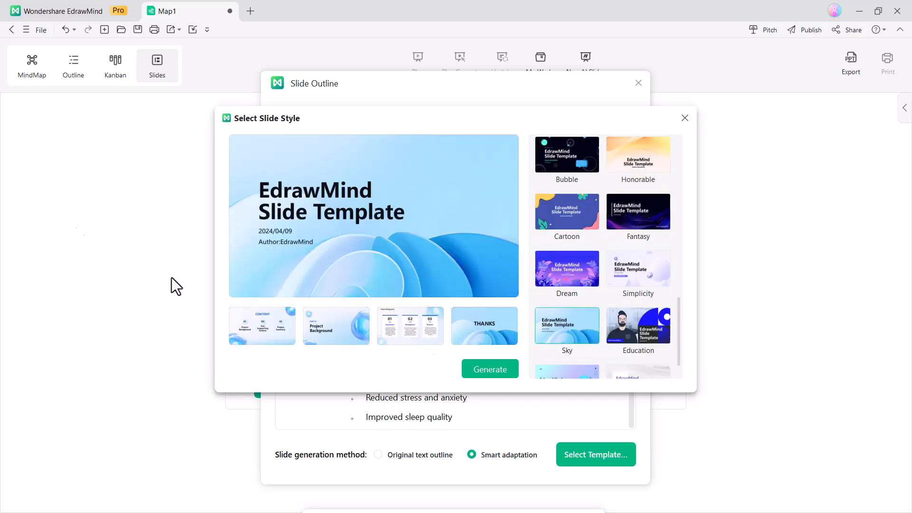
pyautogui.click(495, 372)
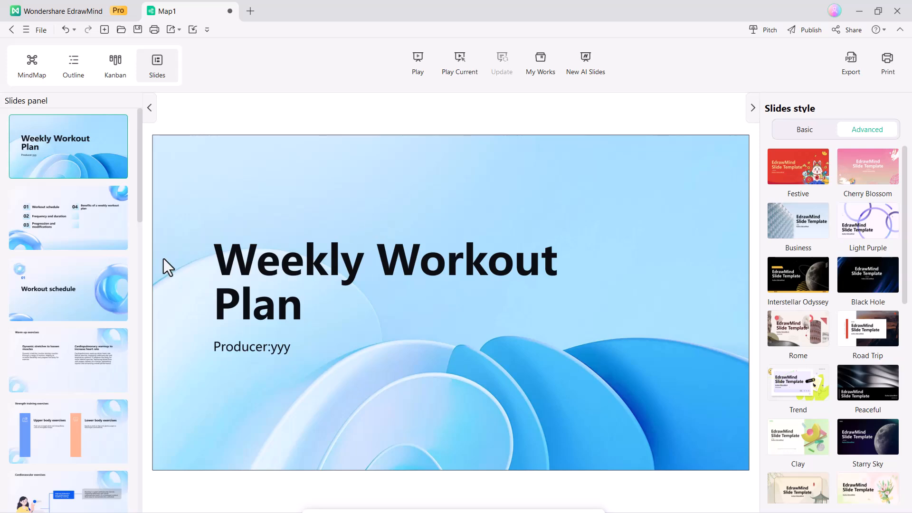
# - Examine the generated contents slide and the Workout schedule slides through Cardiovascular exercises
pyautogui.click(71, 227)
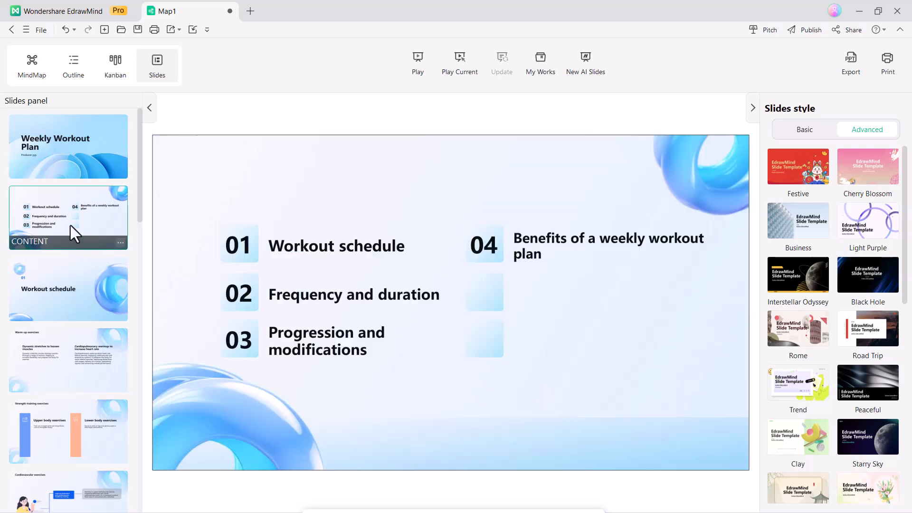
pyautogui.click(80, 292)
pyautogui.click(85, 353)
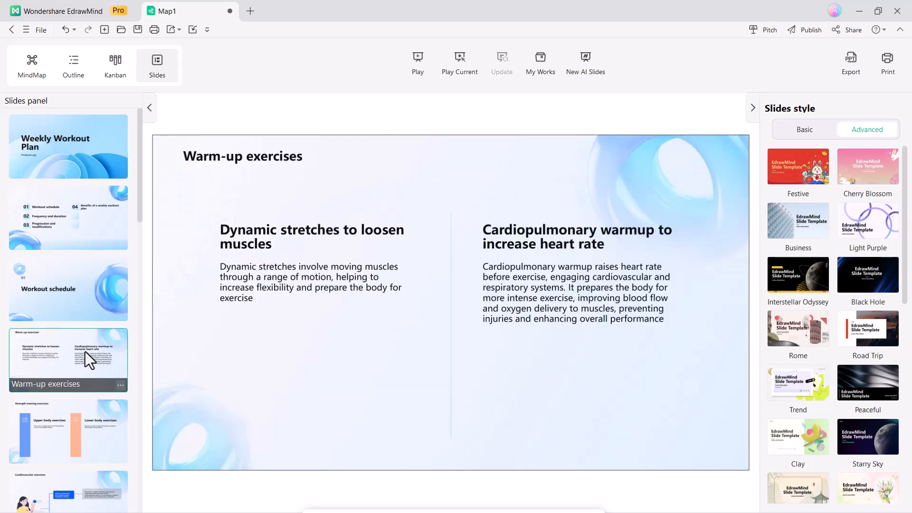
pyautogui.scroll(-2, 84, 350)
pyautogui.click(82, 337)
pyautogui.scroll(-2, 81, 337)
pyautogui.click(81, 337)
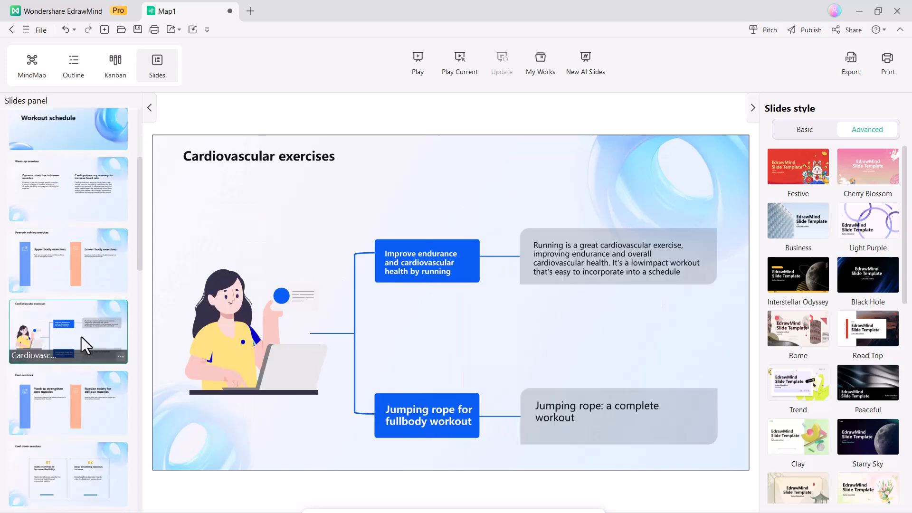
# - Examine the remaining slides from the Frequency and duration section through "Modify exercises for different levels"
pyautogui.scroll(-4, 81, 337)
pyautogui.click(81, 337)
pyautogui.scroll(-3, 81, 337)
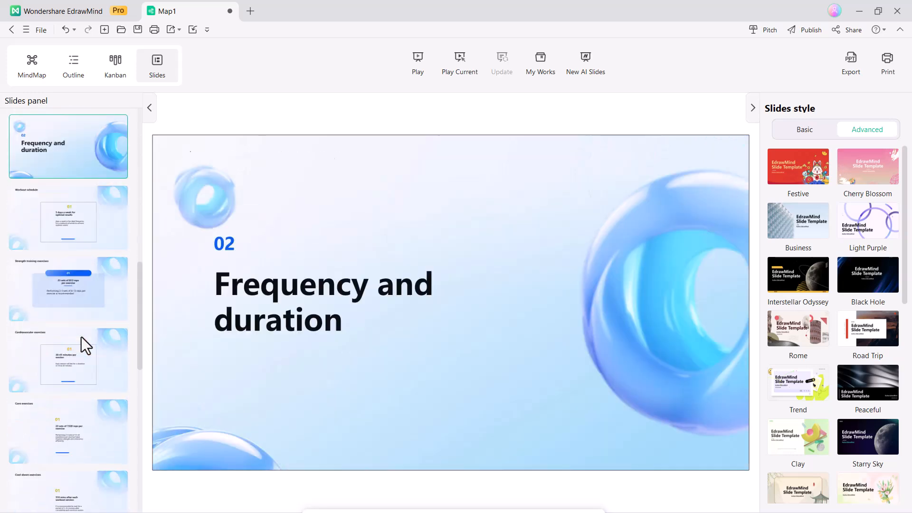
pyautogui.click(81, 337)
pyautogui.scroll(-2, 82, 336)
pyautogui.scroll(-3, 82, 336)
pyautogui.click(81, 336)
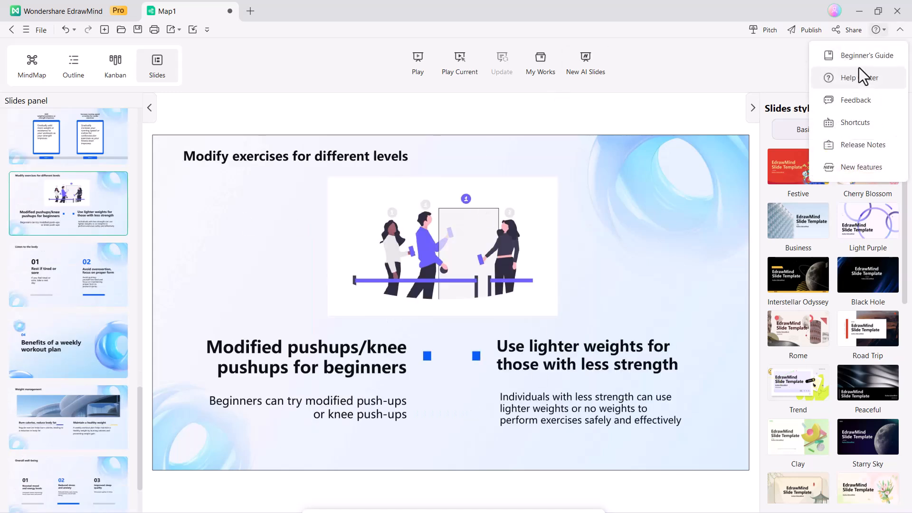
# - Export the Weekly Workout Plan deck as editable slides in Advanced mode and look through the exported file in PowerPoint
pyautogui.click(850, 59)
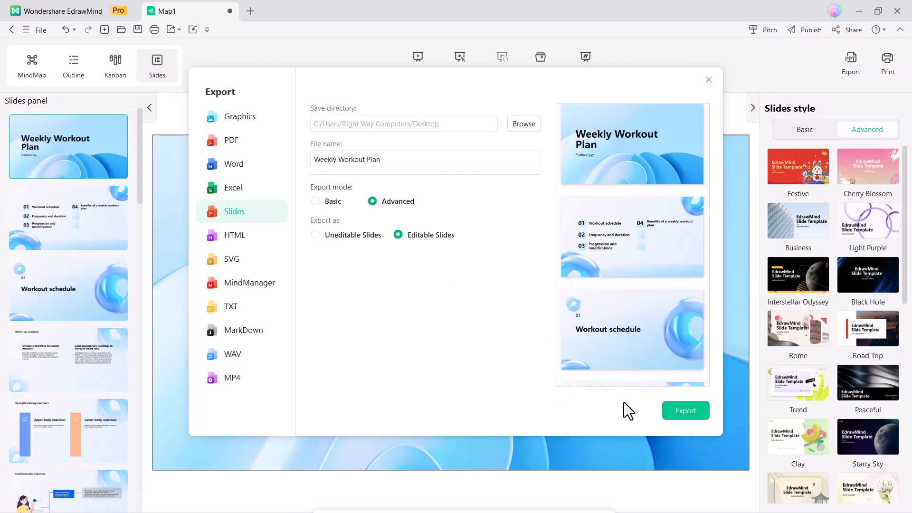
pyautogui.click(686, 413)
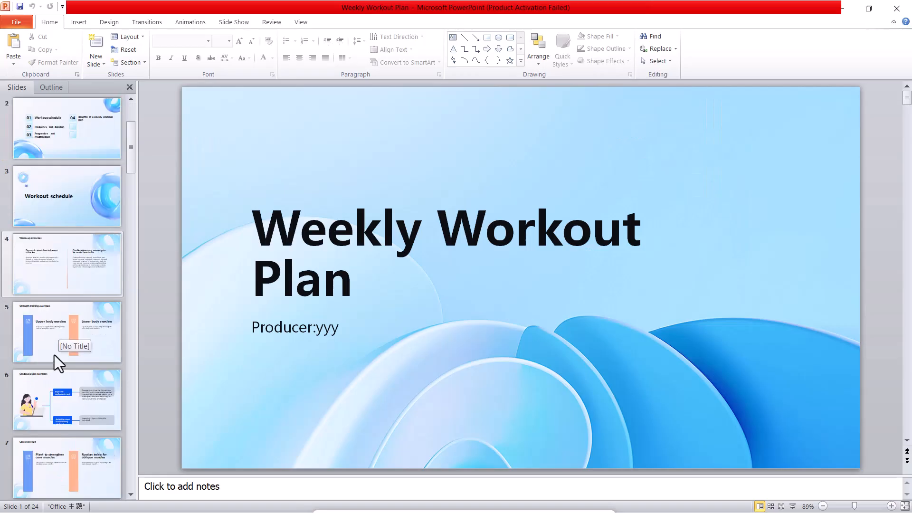
pyautogui.click(73, 275)
pyautogui.click(58, 351)
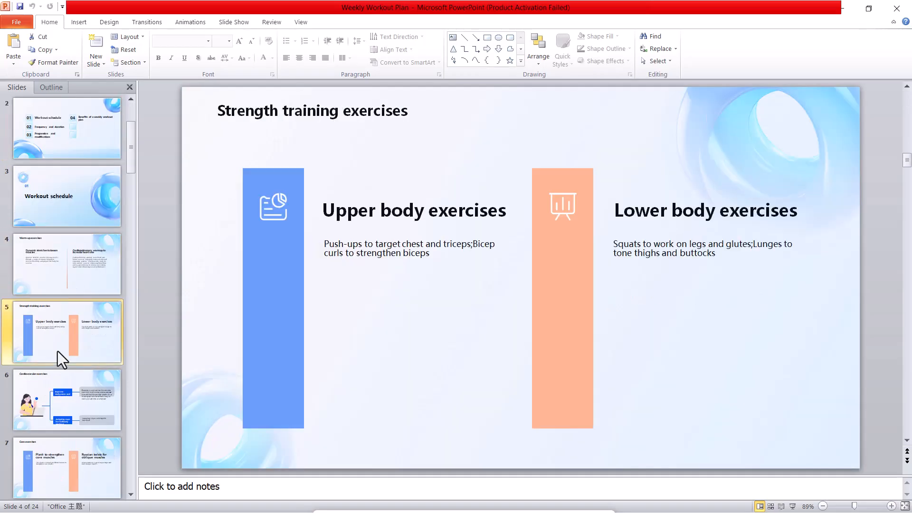
pyautogui.scroll(-3, 58, 351)
pyautogui.scroll(-3, 58, 352)
pyautogui.click(58, 351)
pyautogui.scroll(-3, 16, 206)
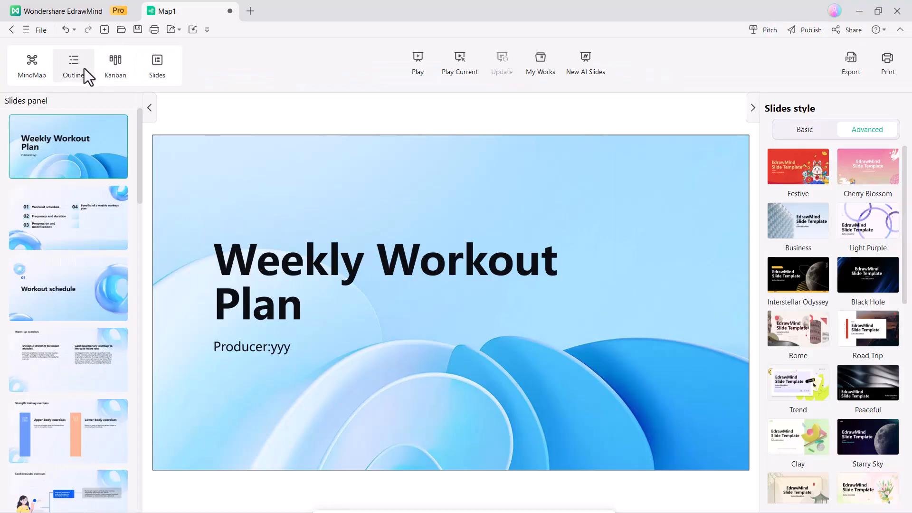
# - Return to EdrawMind, show the map in Kanban view, and set the "Improved physical fitness" card color to blue
pyautogui.click(127, 73)
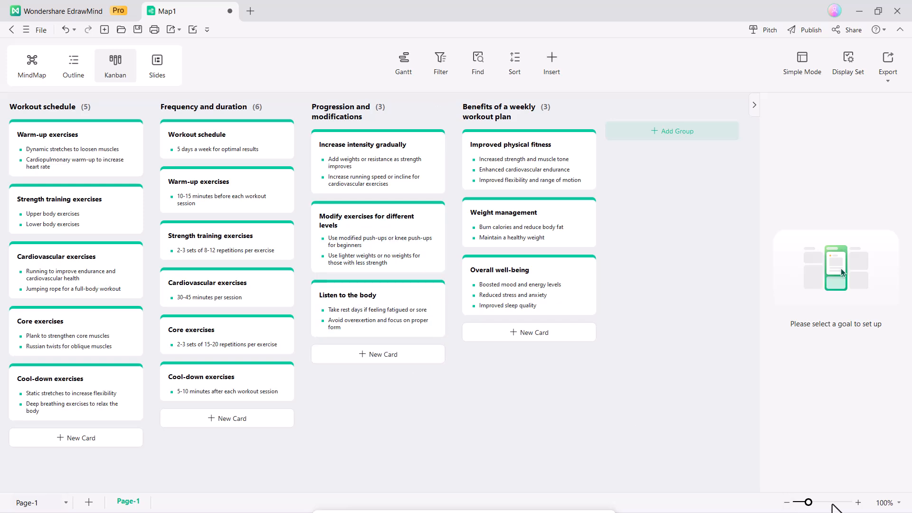
pyautogui.click(857, 502)
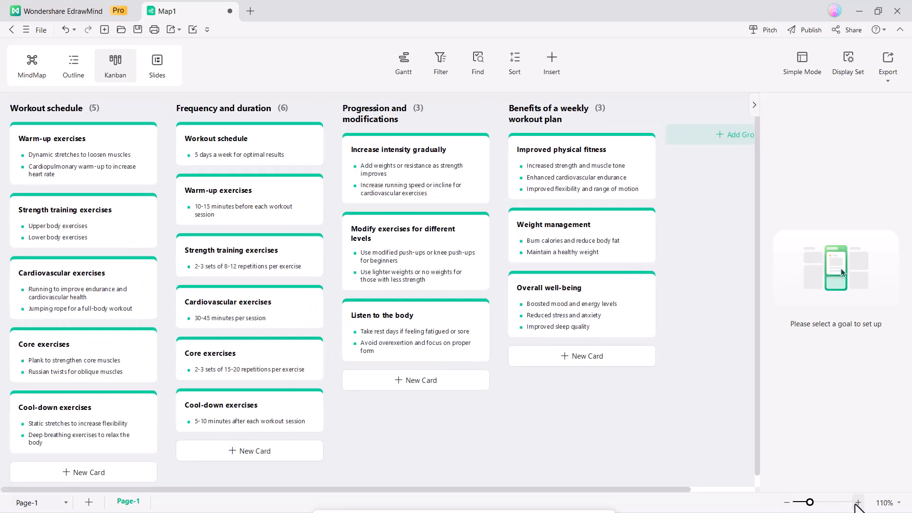
pyautogui.click(857, 502)
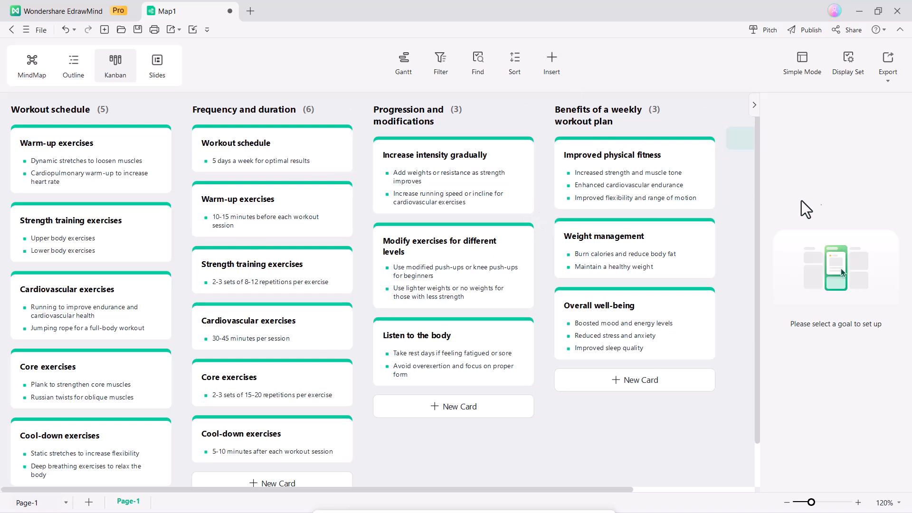
pyautogui.click(681, 197)
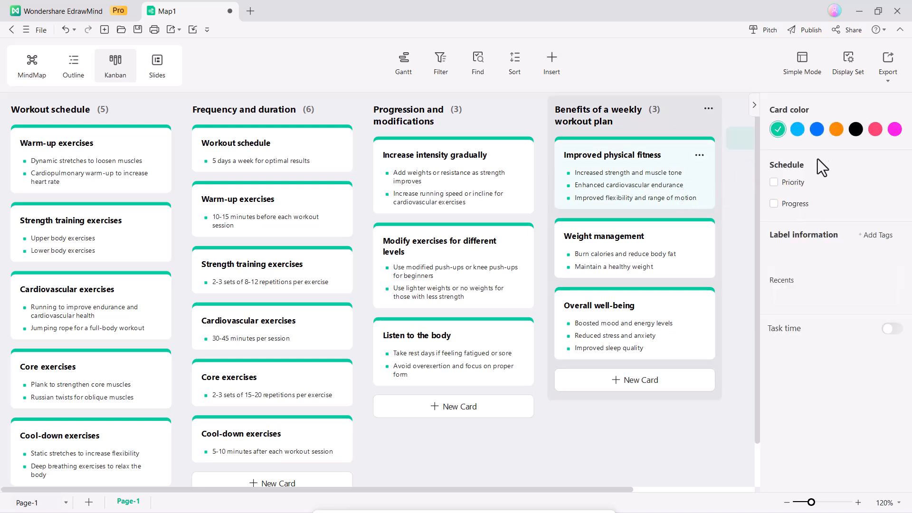
pyautogui.click(797, 129)
pyautogui.click(816, 130)
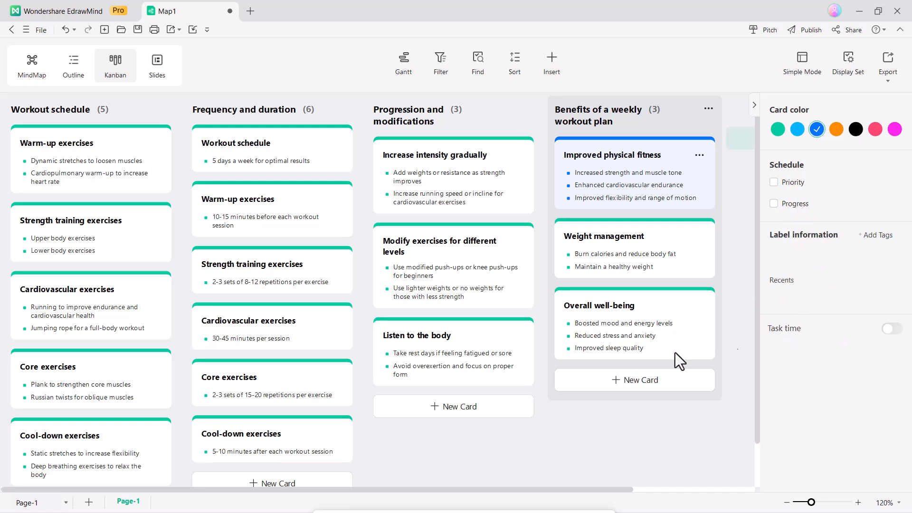
pyautogui.click(282, 108)
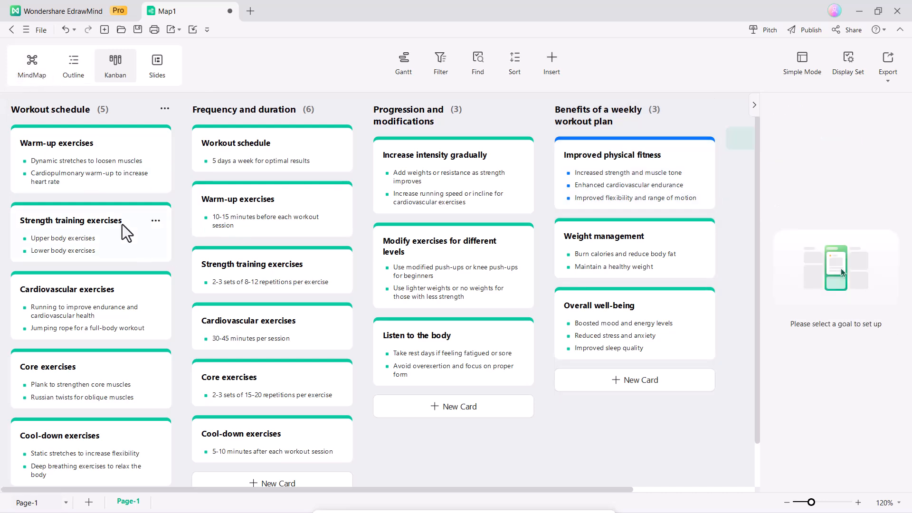
# - Show the workout plan in Outline view and read through its sections down to "Progression and modifications"
pyautogui.click(68, 70)
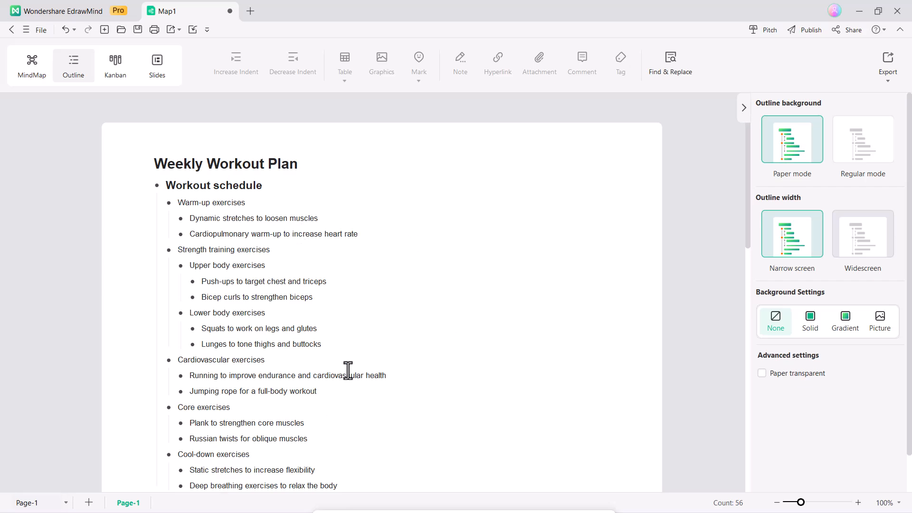
pyautogui.scroll(-3, 348, 371)
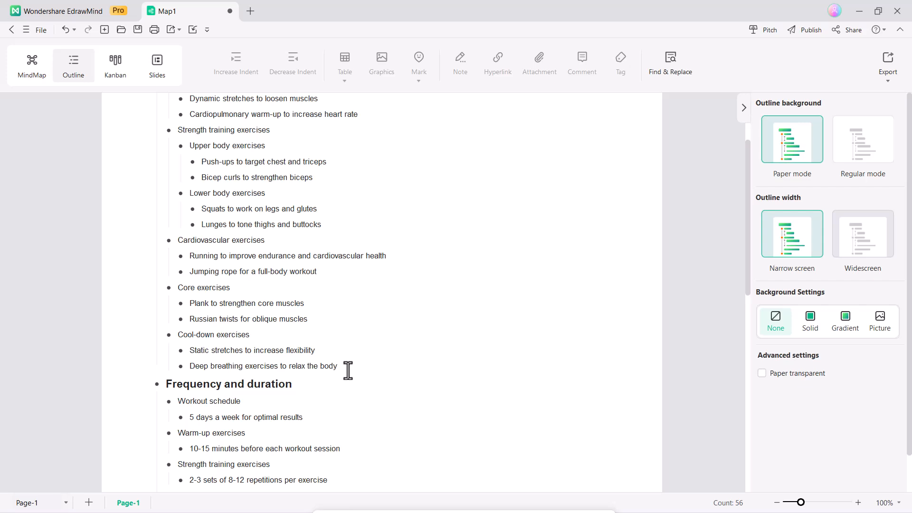
pyautogui.scroll(-10, 312, 259)
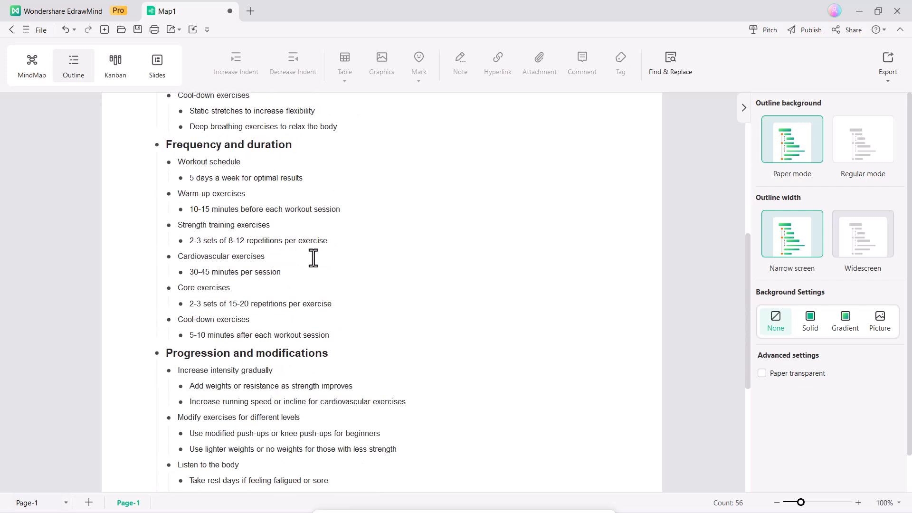
pyautogui.scroll(4, 314, 258)
pyautogui.scroll(10, 314, 257)
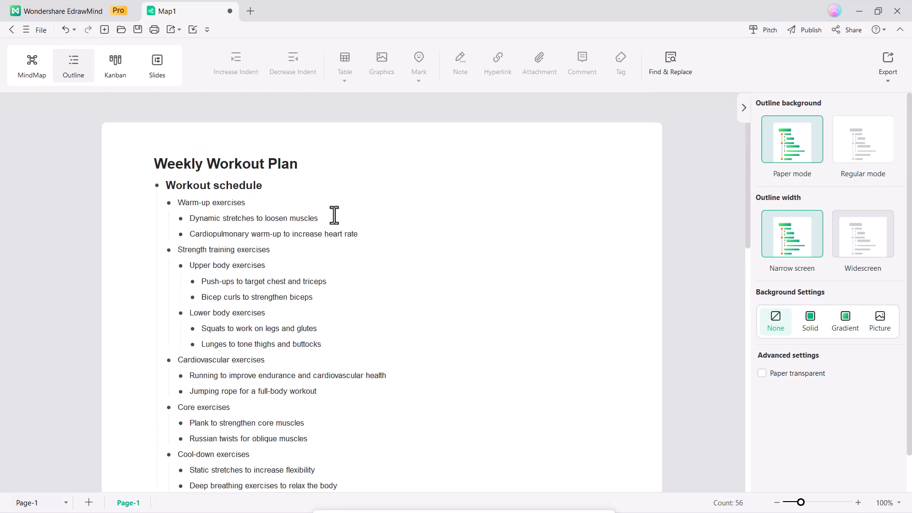
pyautogui.click(281, 297)
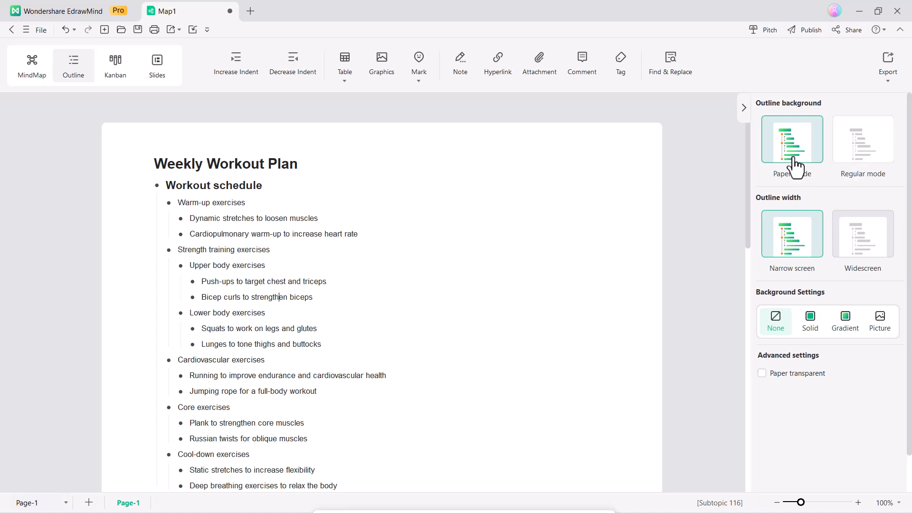
# - Try the outline in Regular mode and at Widescreen width, returning it to Paper mode and Narrow screen
pyautogui.click(853, 167)
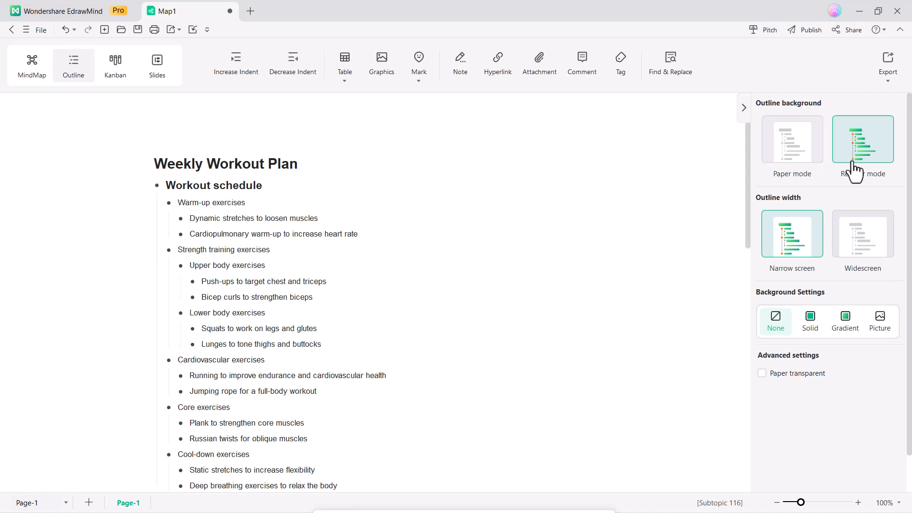
pyautogui.click(816, 159)
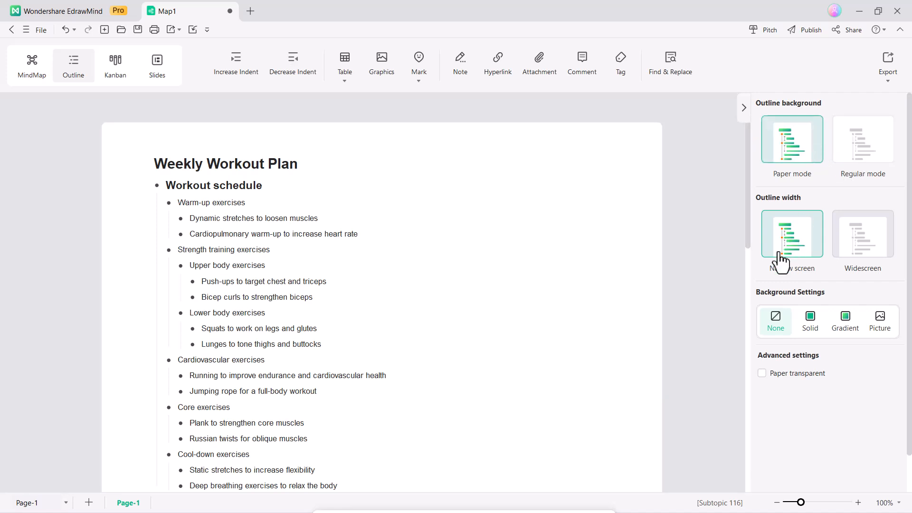
pyautogui.click(853, 260)
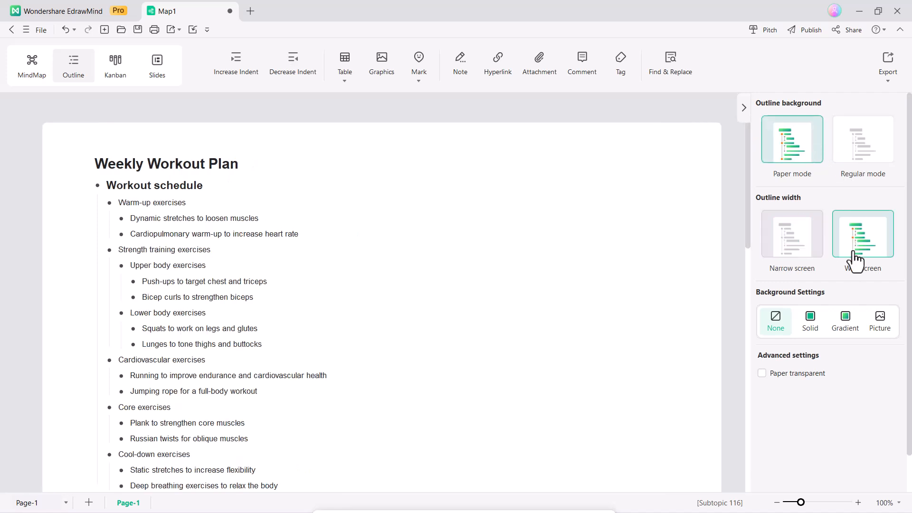
pyautogui.click(800, 258)
# - Try the Gradient and Picture backgrounds for the outline and settle on the Solid green background
pyautogui.click(819, 328)
pyautogui.click(841, 326)
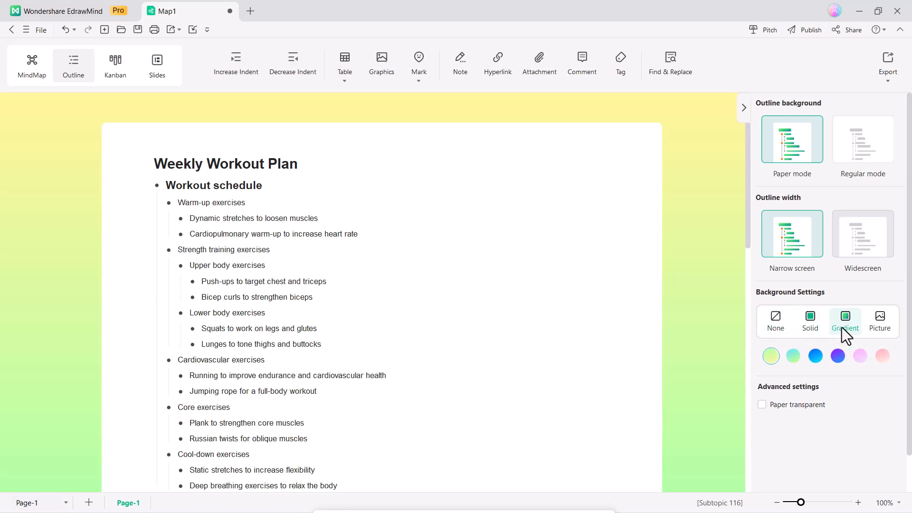
pyautogui.click(871, 325)
pyautogui.click(825, 325)
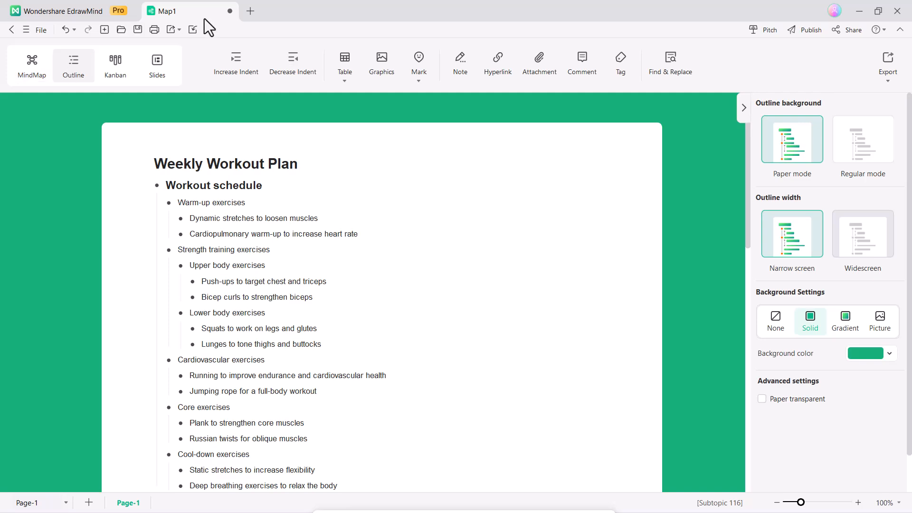
# - Close the Map1 document and return to the workbench
pyautogui.click(230, 11)
pyautogui.click(455, 275)
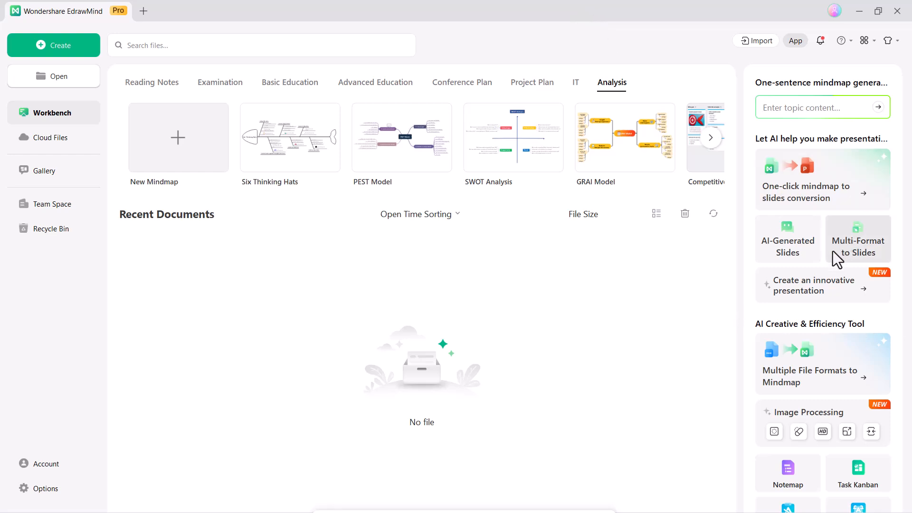
# - Generate an AI slide deck on the suggested topic "Animated advertisement" using Smart adaptation and the Academic style
pyautogui.click(799, 234)
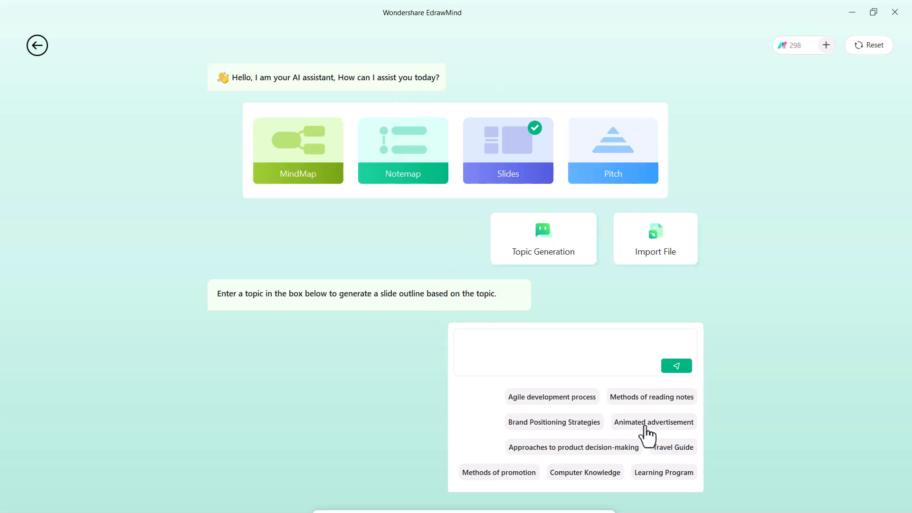
pyautogui.click(647, 427)
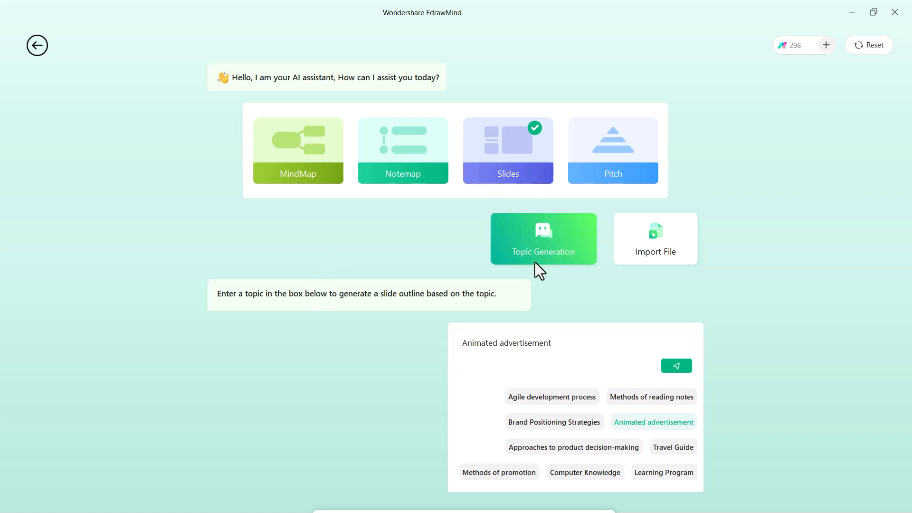
pyautogui.click(680, 366)
pyautogui.scroll(1, 525, 325)
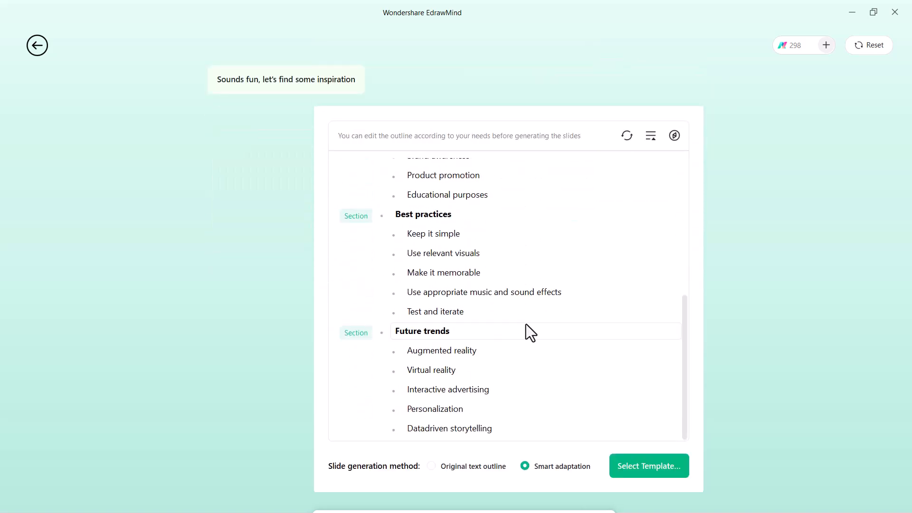
pyautogui.click(654, 474)
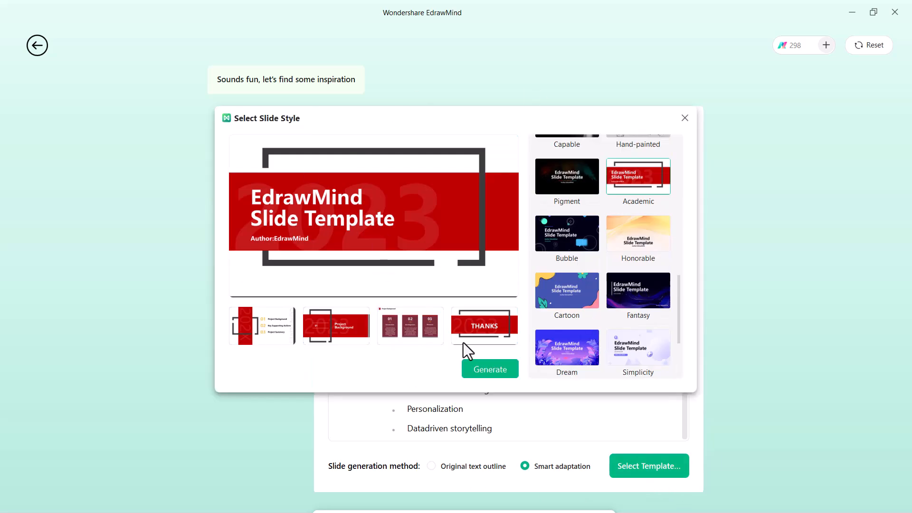
pyautogui.click(485, 372)
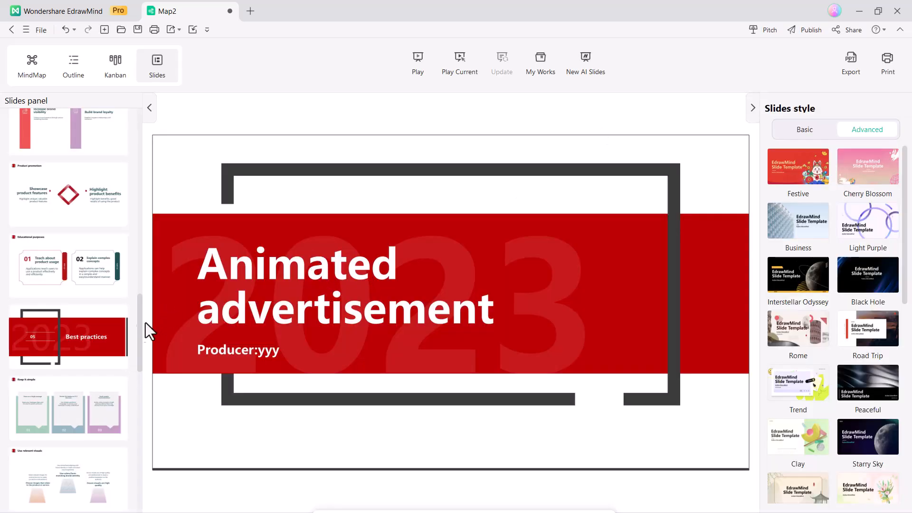
# - Examine the generated slides in the Best practices section, including "Keep it simple" and "Make it memorable"
pyautogui.click(69, 327)
pyautogui.scroll(-2, 71, 327)
pyautogui.click(71, 324)
pyautogui.scroll(-2, 71, 327)
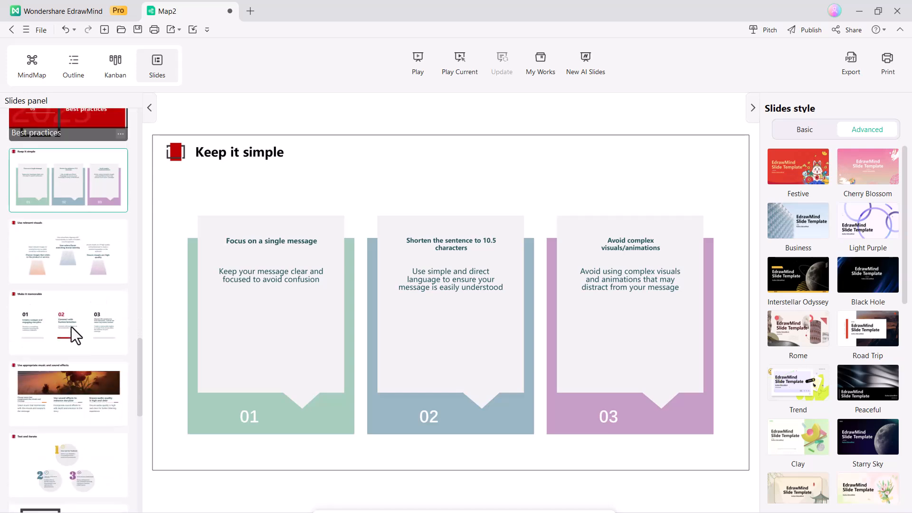
pyautogui.click(72, 327)
pyautogui.scroll(-2, 71, 327)
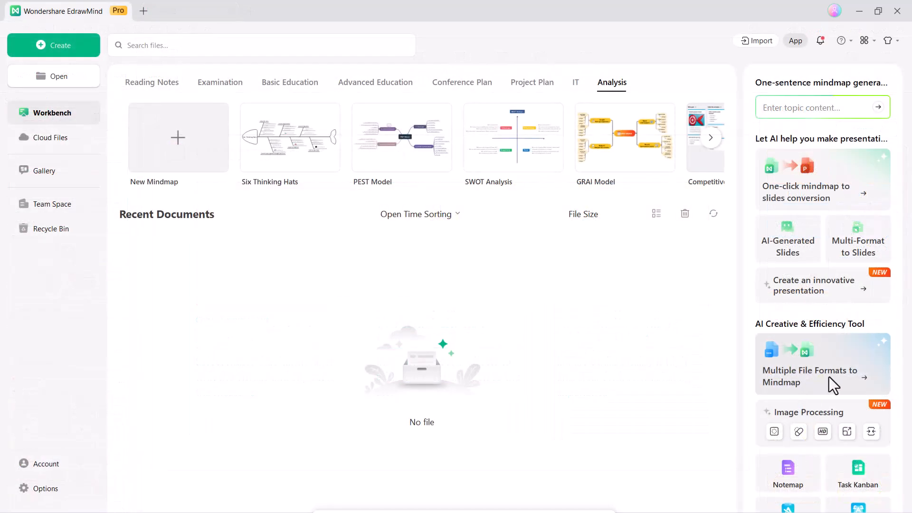
# - Review the file formats supported for mind map import and for Intelligent file Analysis, and close the import dialog
pyautogui.click(826, 377)
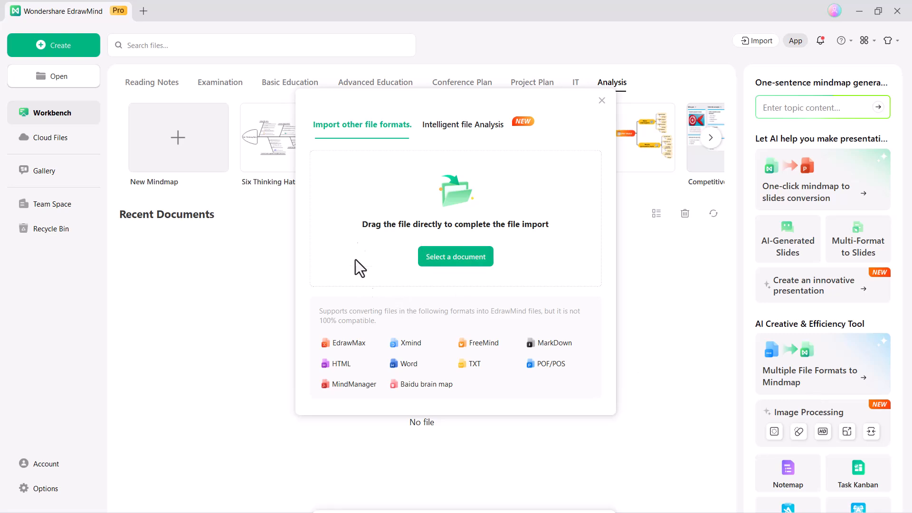
pyautogui.click(465, 124)
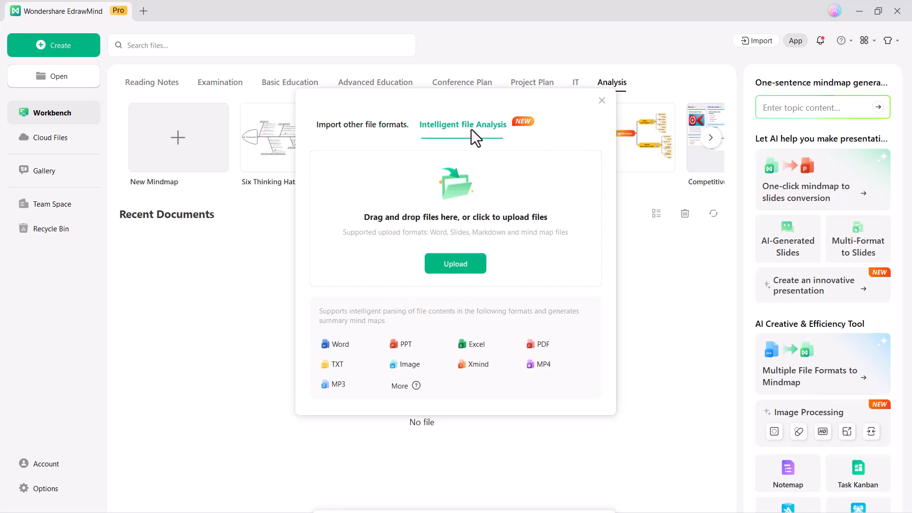
pyautogui.click(382, 128)
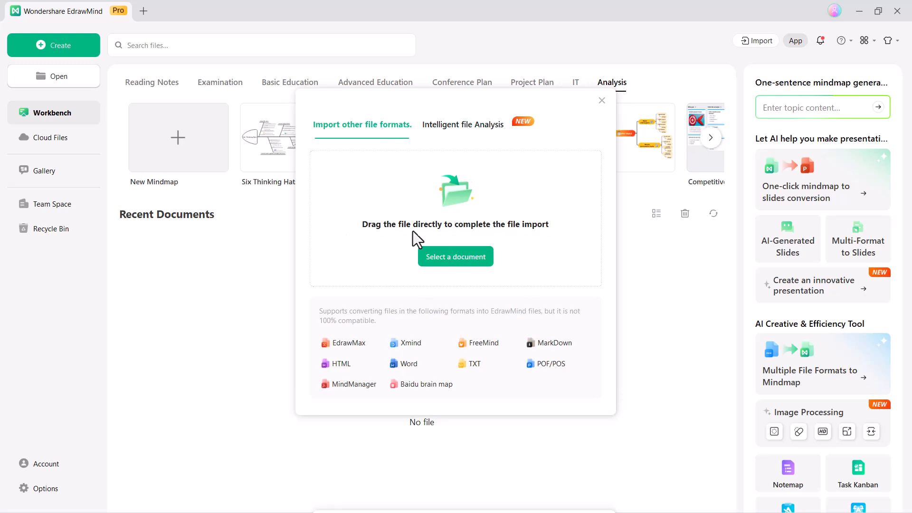
pyautogui.click(601, 100)
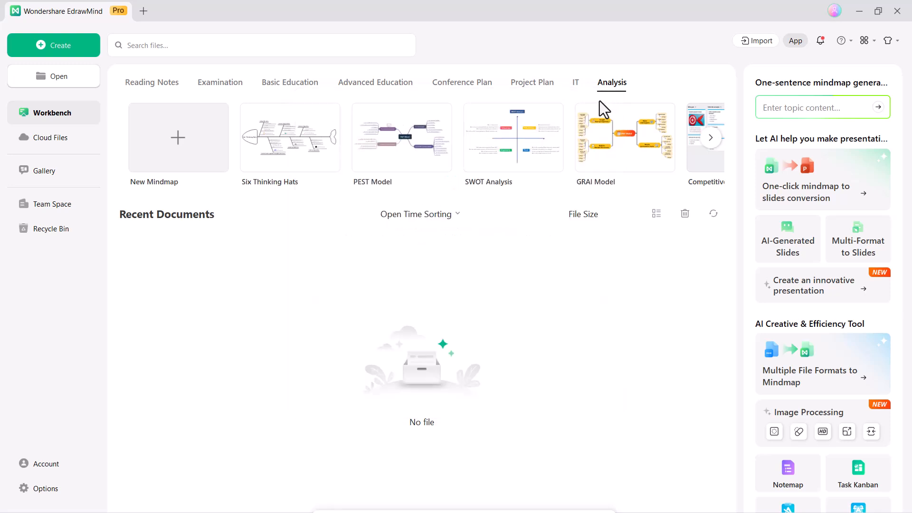
# - Review the Background Remover, Image Cleanup, Photo Enhancer, Image SR, Image Compressor and Watermark Remover tools under Image Processing, and close the dialog
pyautogui.scroll(-2, 817, 332)
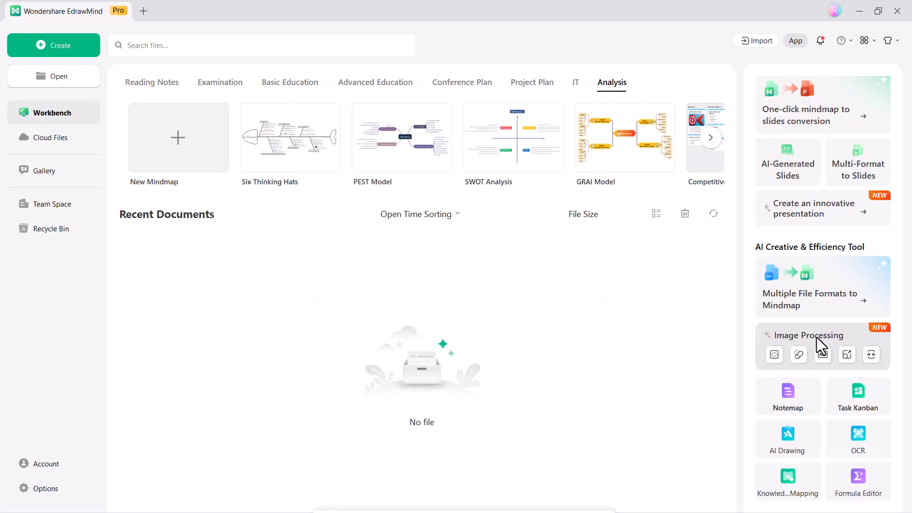
pyautogui.click(775, 357)
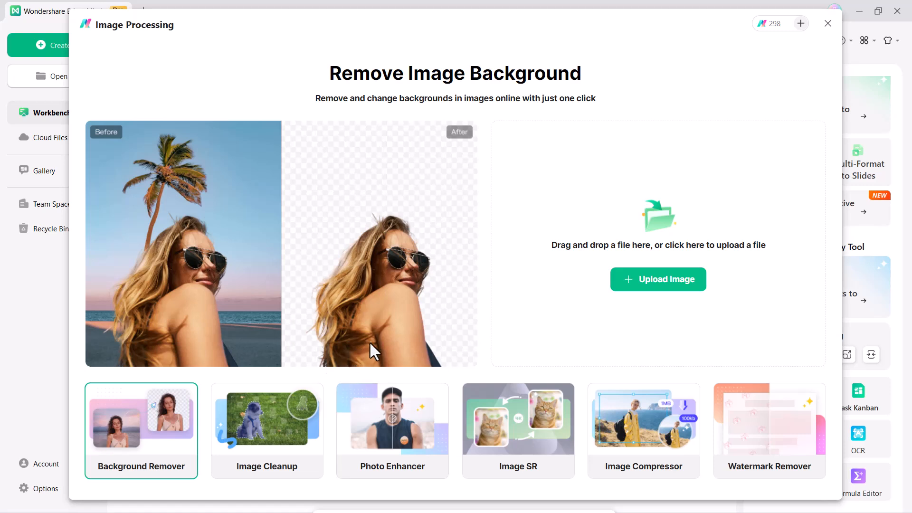
pyautogui.click(247, 416)
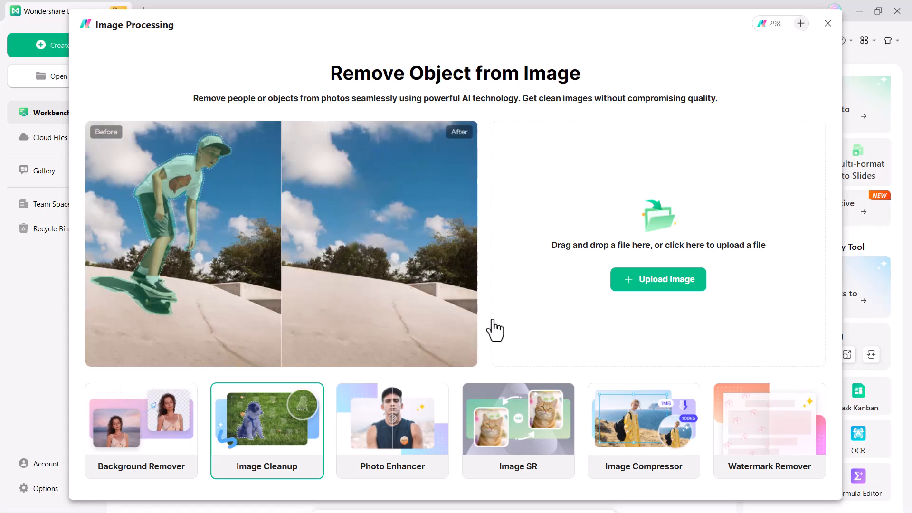
pyautogui.click(390, 417)
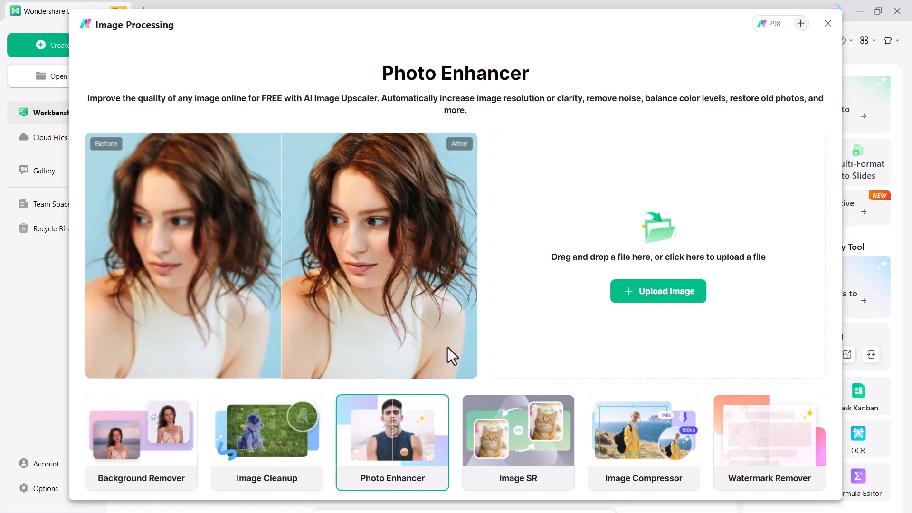
pyautogui.click(519, 434)
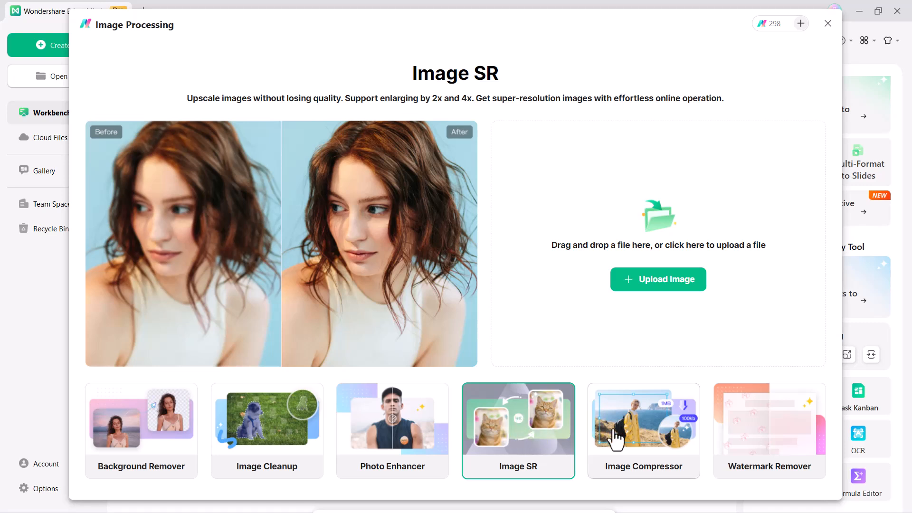
pyautogui.click(660, 444)
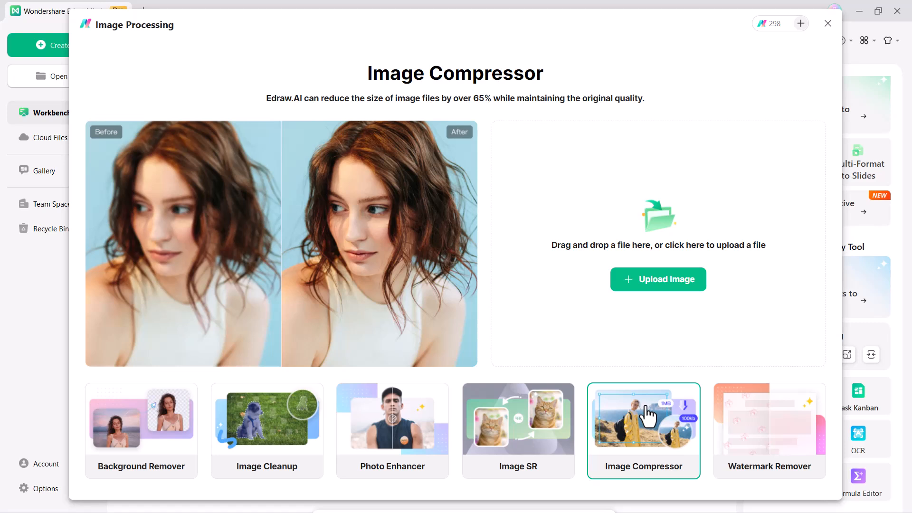
pyautogui.click(743, 428)
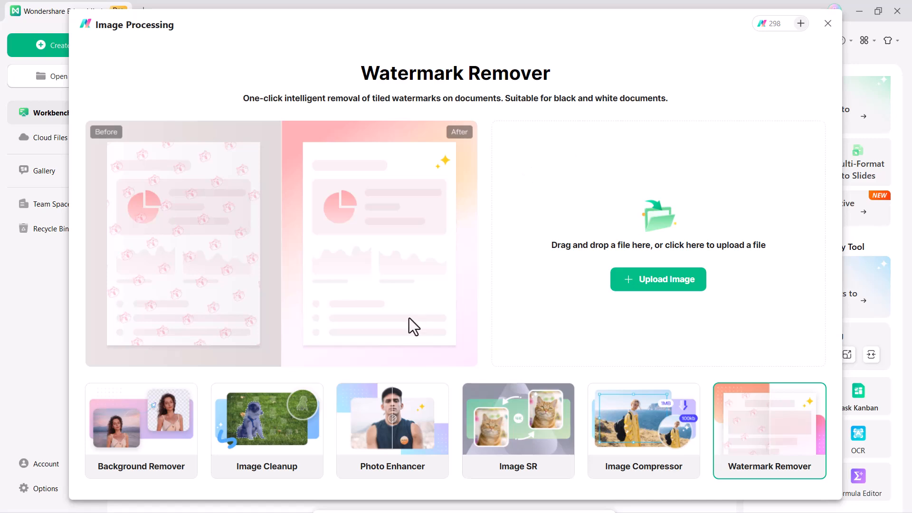
pyautogui.click(828, 24)
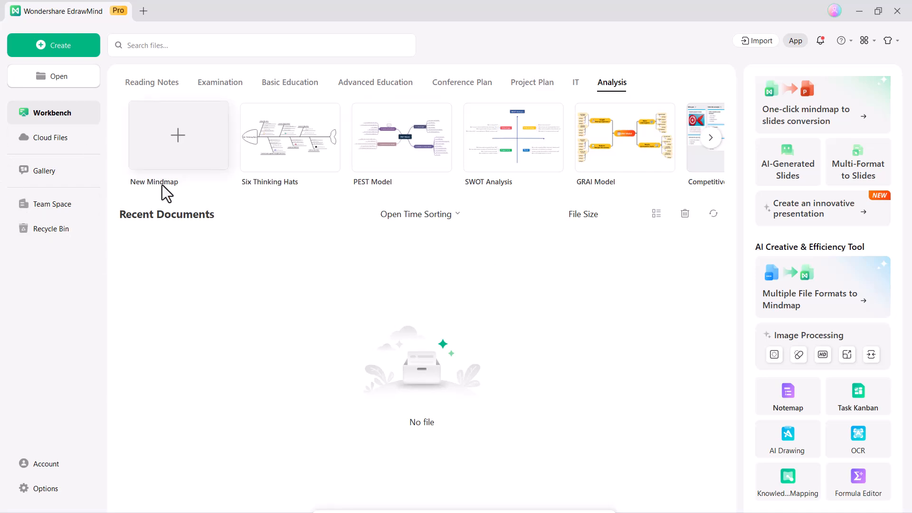
# - Open the Gallery from the workbench and browse through its content
pyautogui.click(73, 176)
pyautogui.scroll(-15, 378, 269)
pyautogui.scroll(-10, 378, 266)
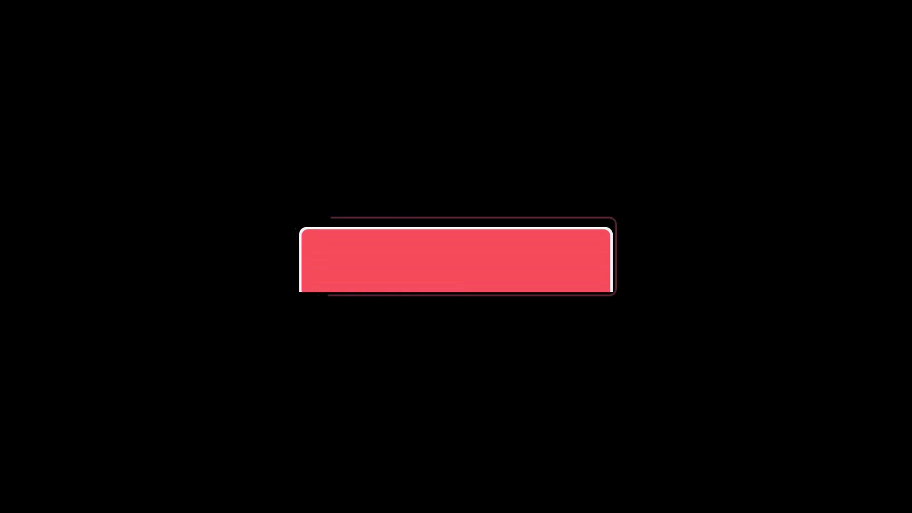